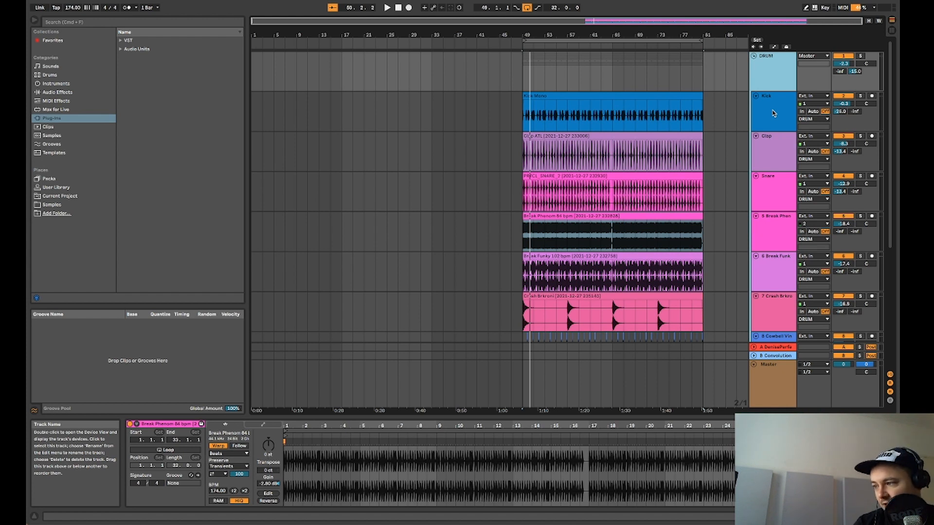
Step: Select the looped section starting at bar 49 and show the DRUM group's device chain
click(557, 43)
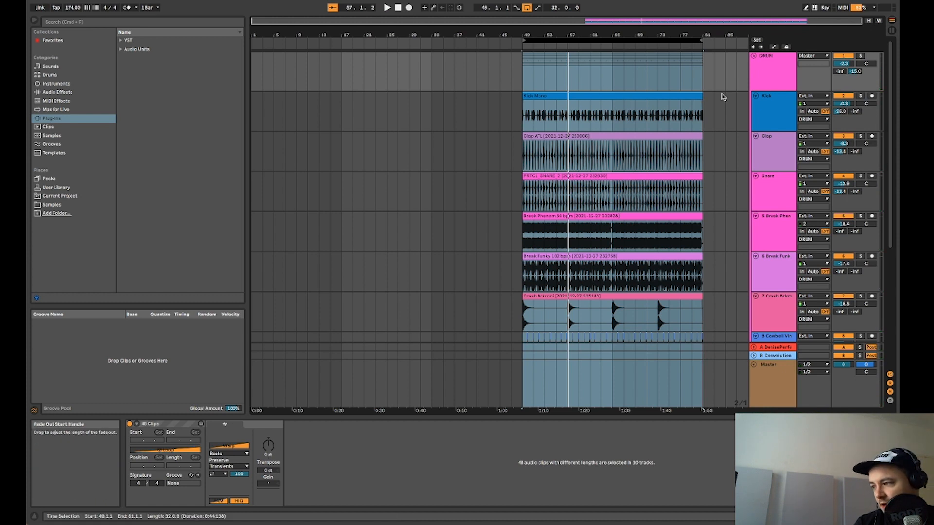
click(764, 77)
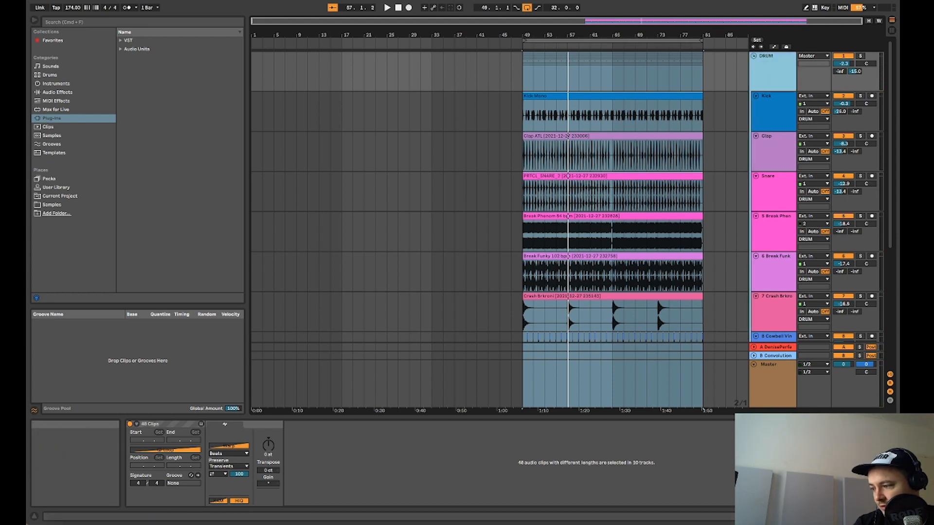
click(851, 517)
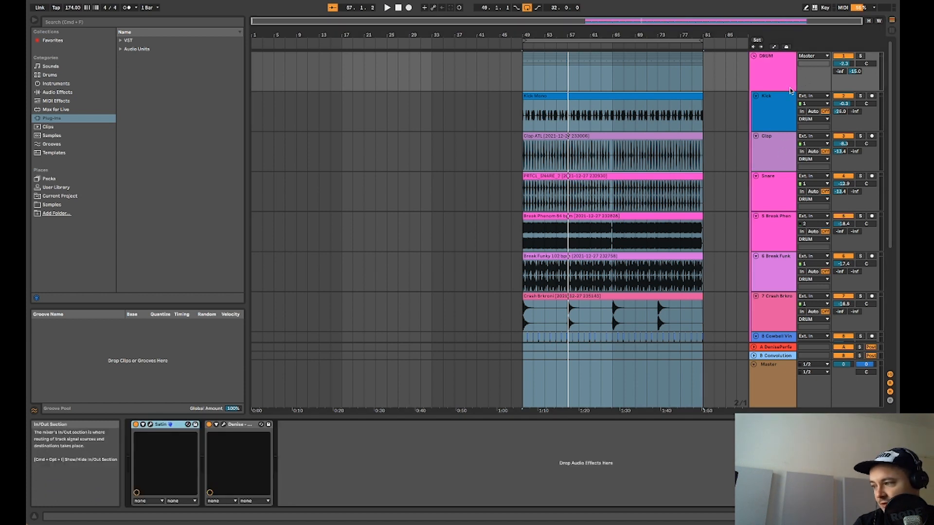
Step: Solo the Kick track, switch off return track A, and audition the kick from the loop start
click(775, 109)
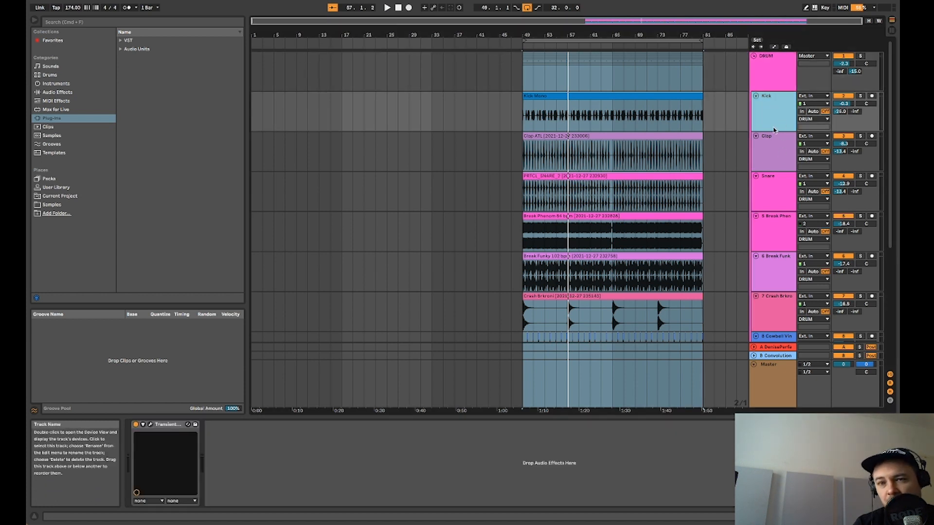
click(860, 96)
key(space)
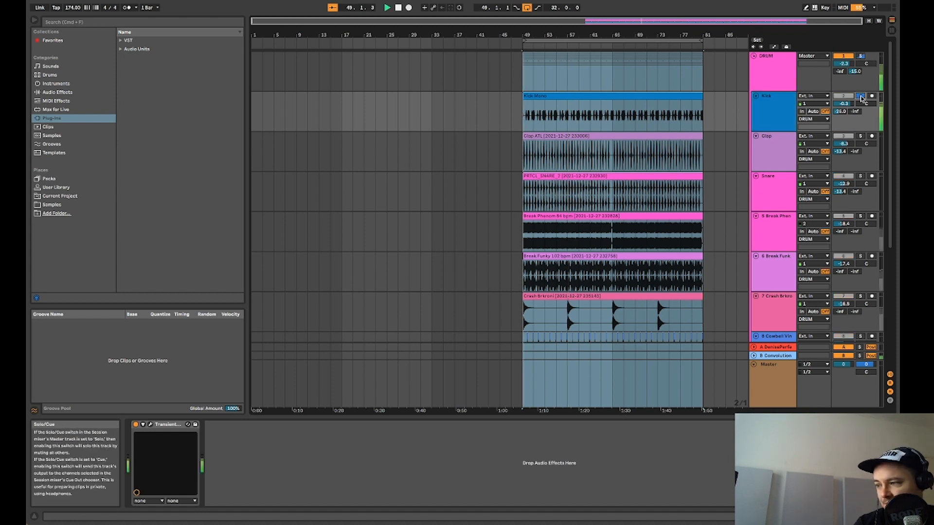
click(782, 116)
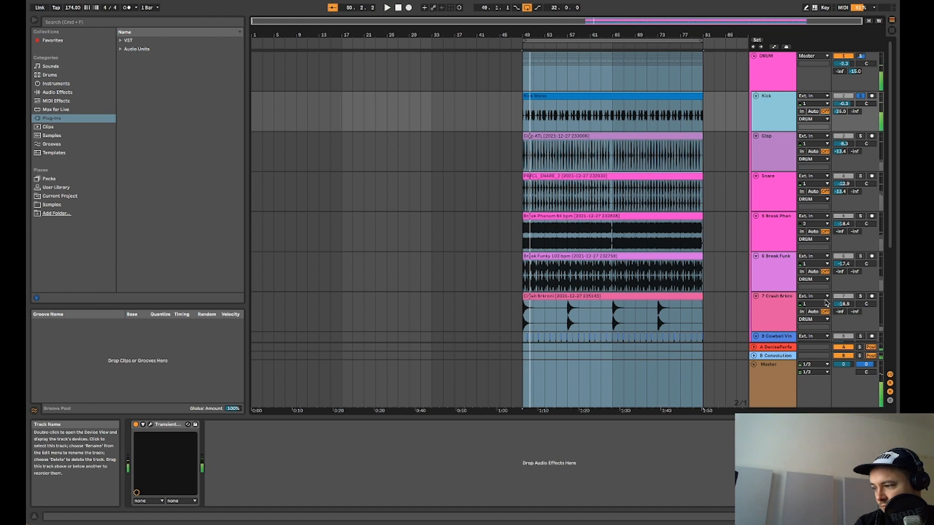
click(839, 347)
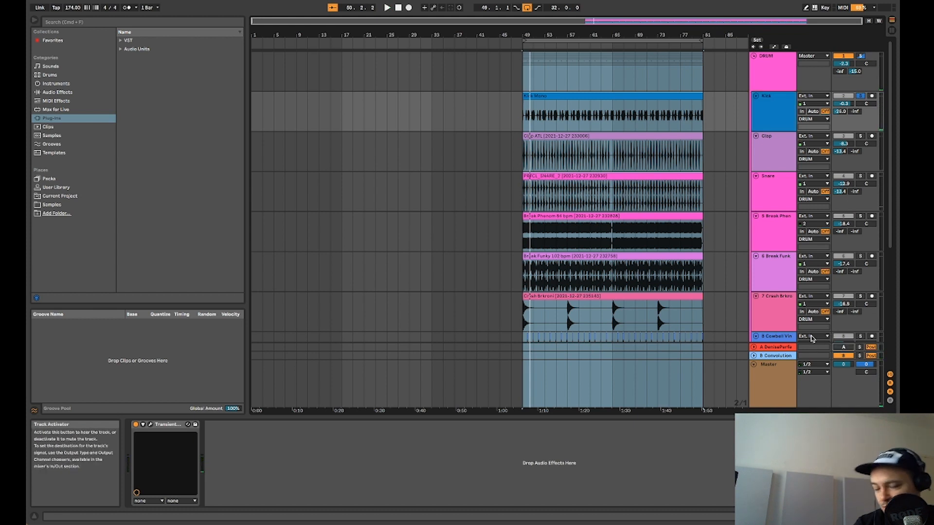
click(859, 96)
key(space)
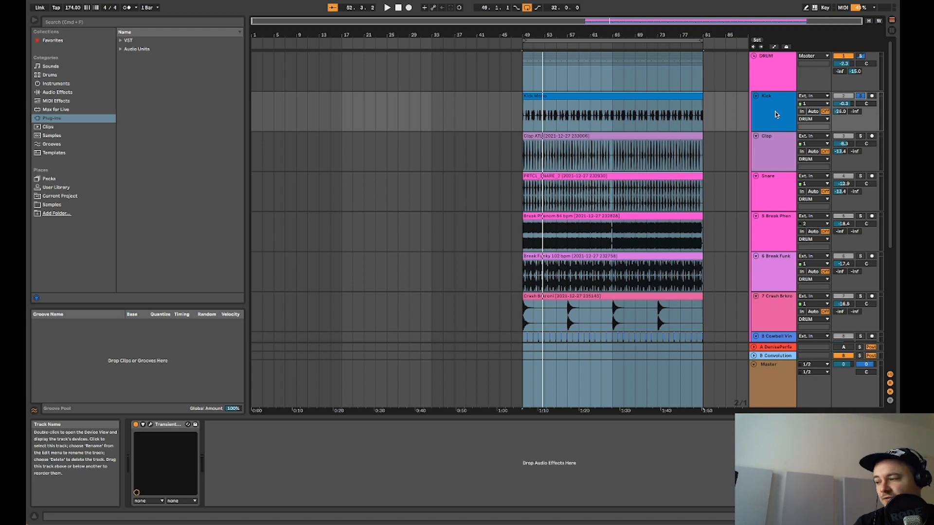
Step: Open Transient Master on the Kick track, compare the kick with the effect bypassed and active during playback, and close the plug-in window
click(776, 114)
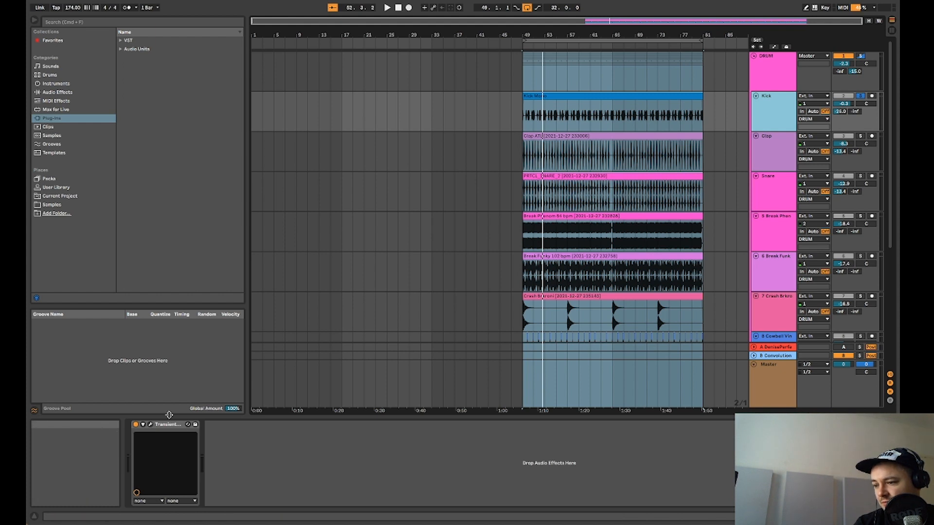
click(151, 425)
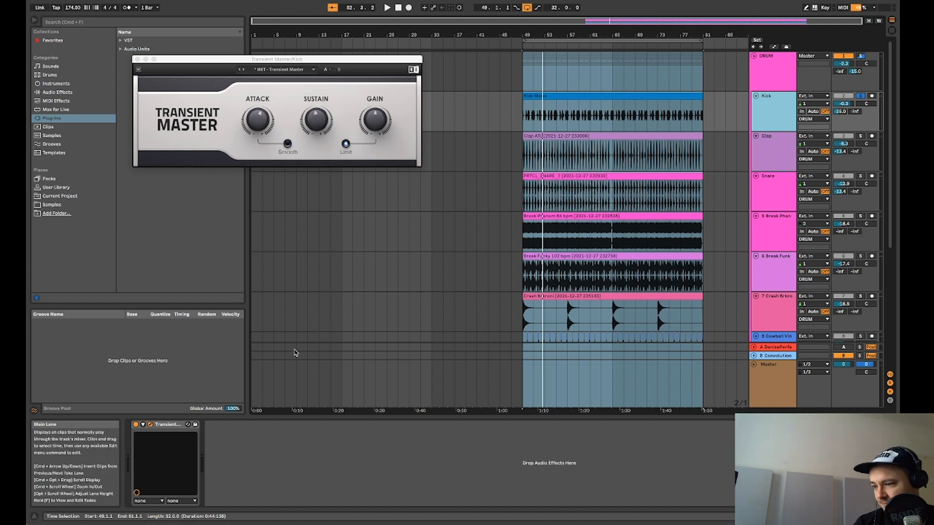
key(space)
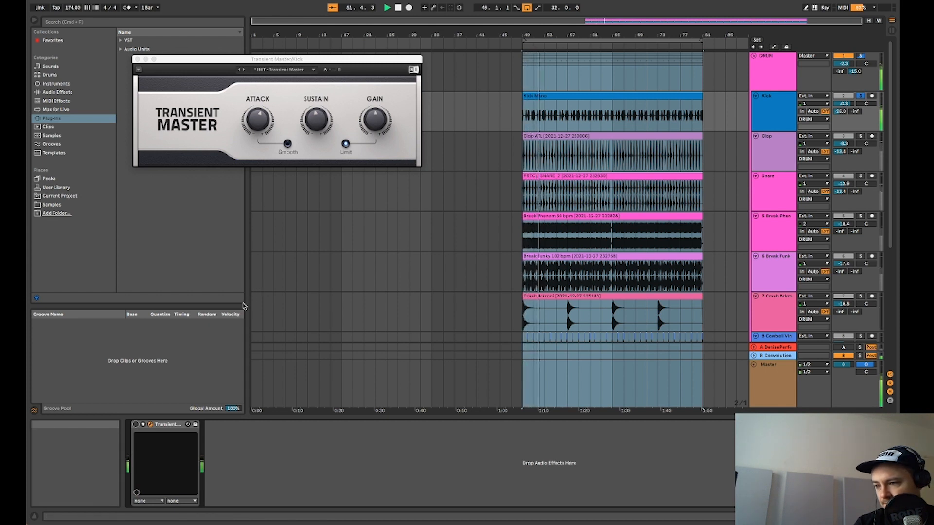
click(135, 425)
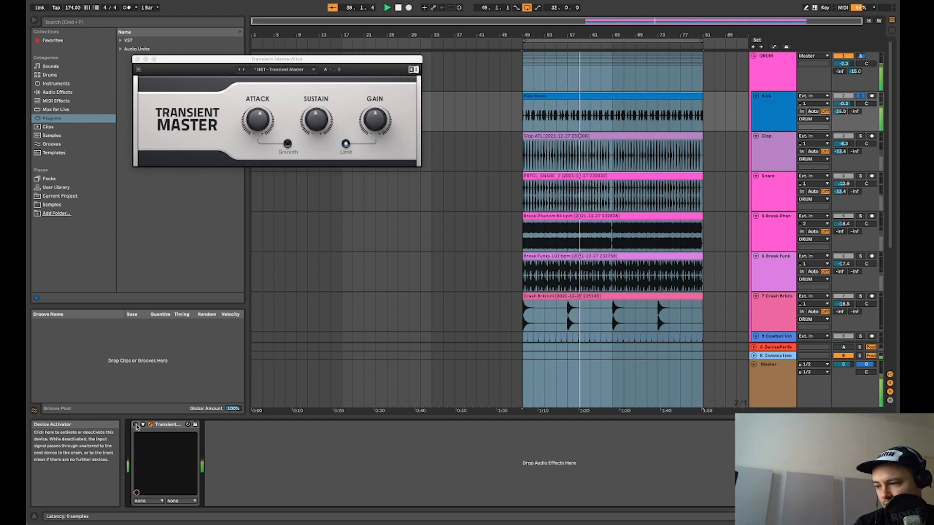
click(136, 424)
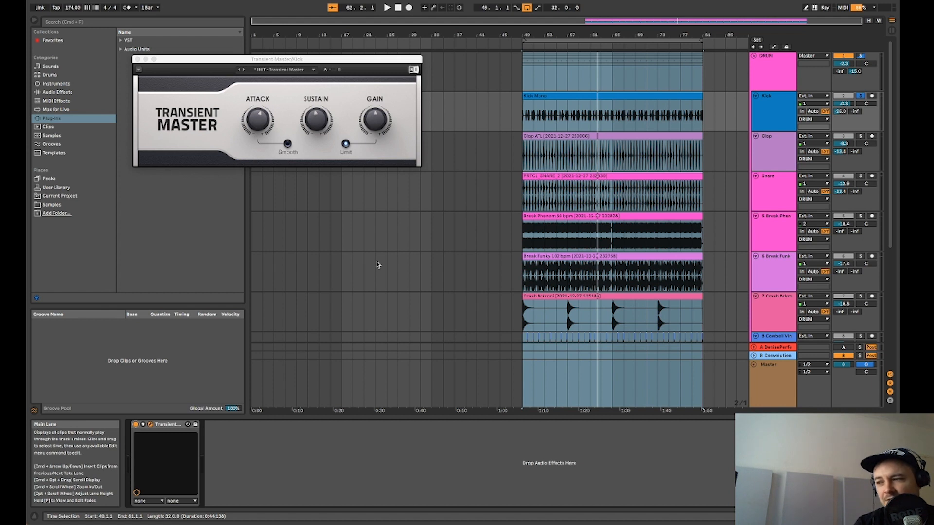
click(137, 59)
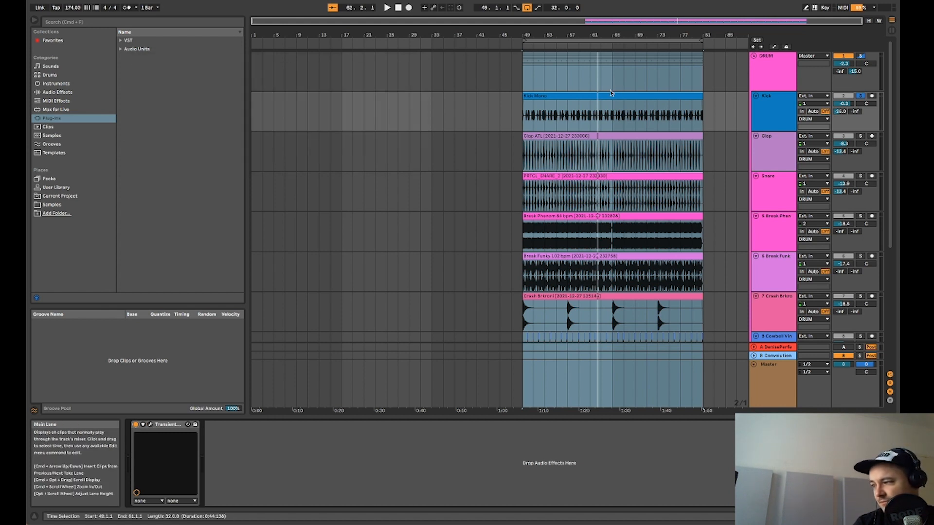
Step: Solo and audition the Clap track, and open its FF Pro-Q 2 equalizer window
click(861, 137)
click(775, 161)
key(space)
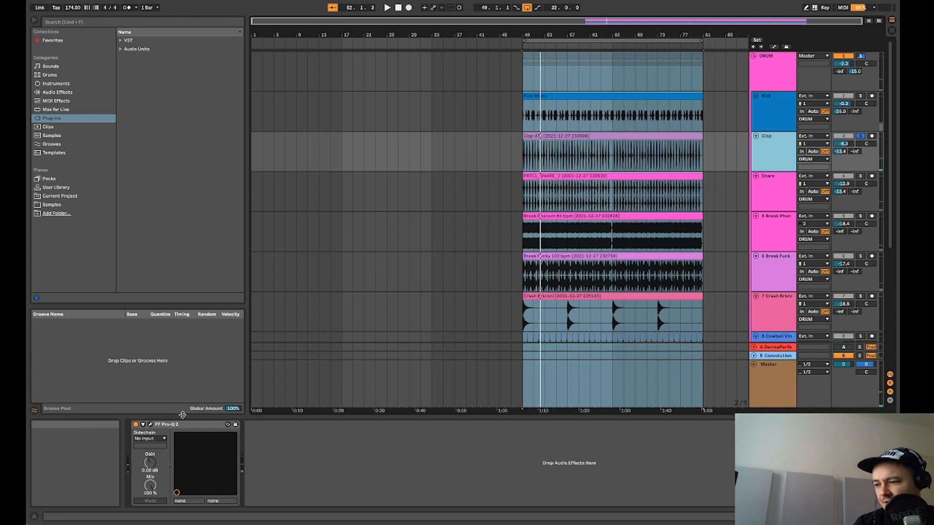
click(136, 424)
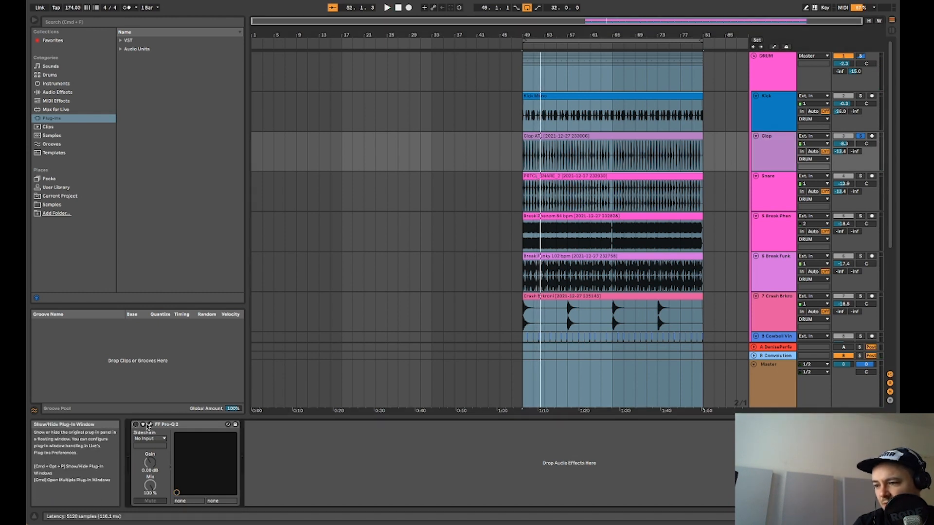
click(135, 424)
click(151, 426)
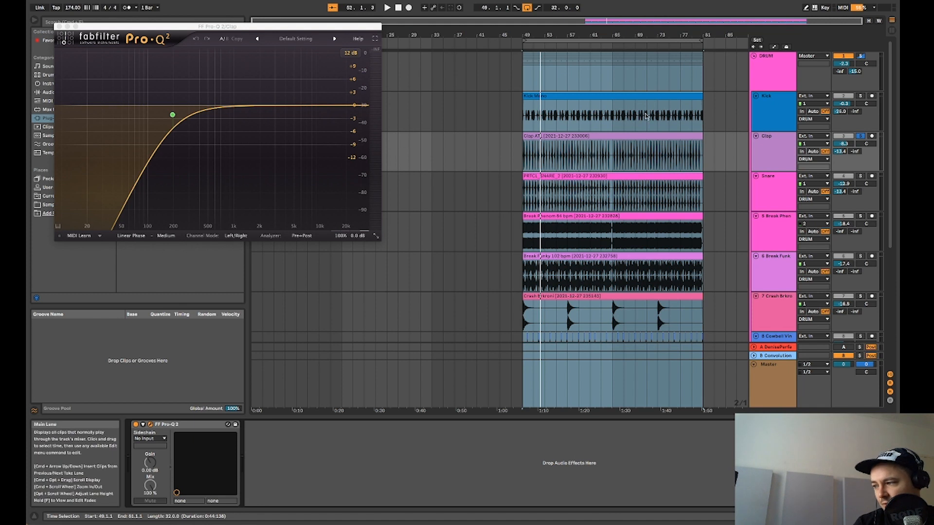
Step: Play the clap and compare its sound with Pro-Q 2 bypassed and active
key(space)
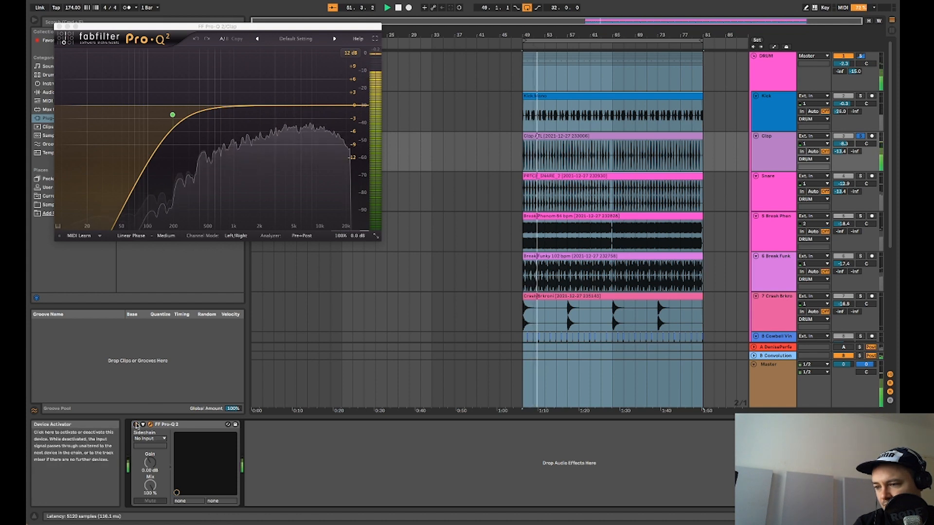
click(136, 425)
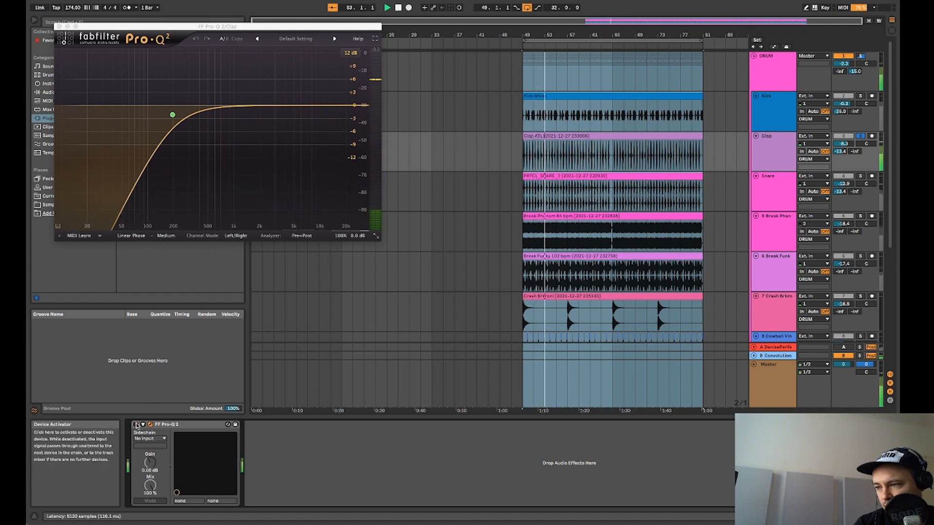
click(136, 425)
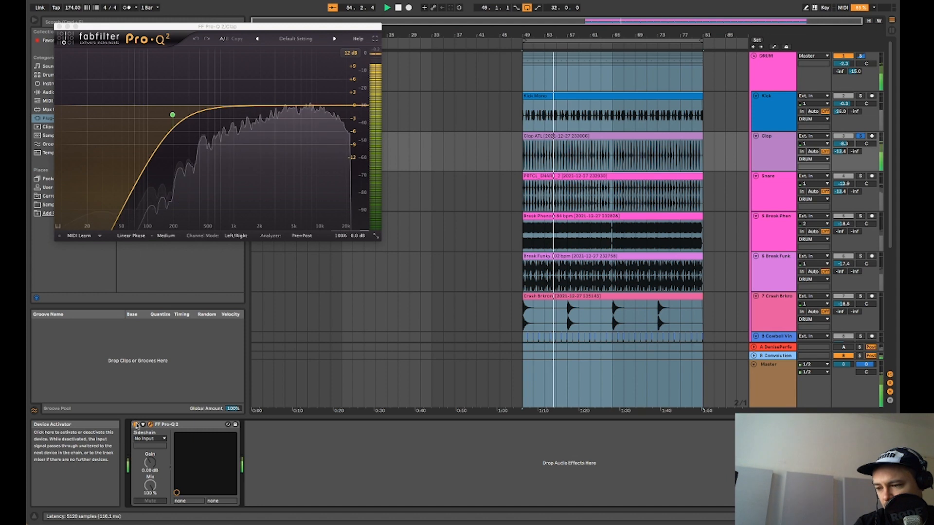
key(space)
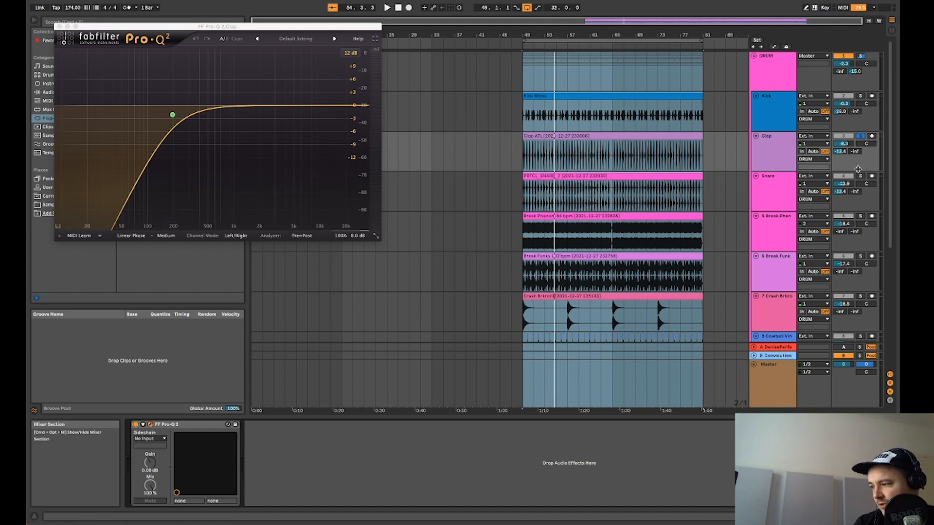
Step: Solo and play the Snare track, open its Dragon Fire compressor, and inspect the two boosted bands of its curve
click(861, 176)
click(783, 198)
key(space)
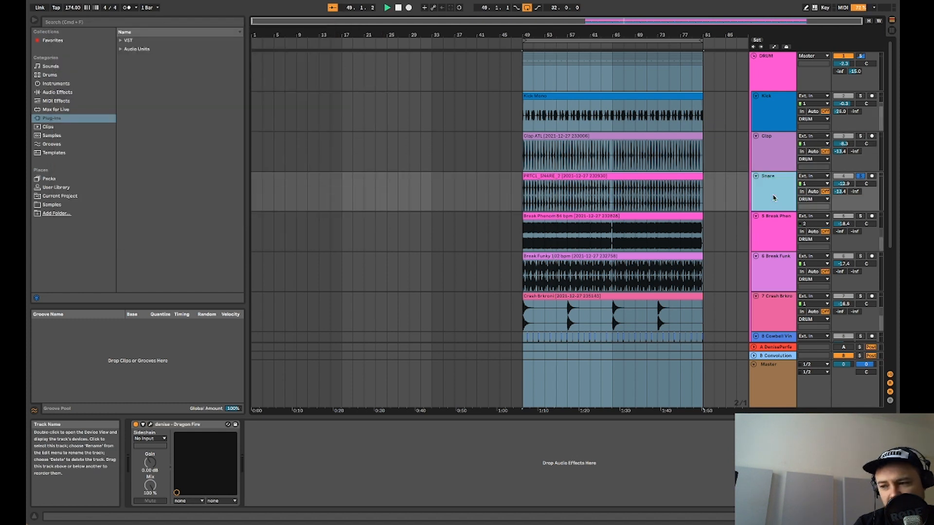
click(150, 426)
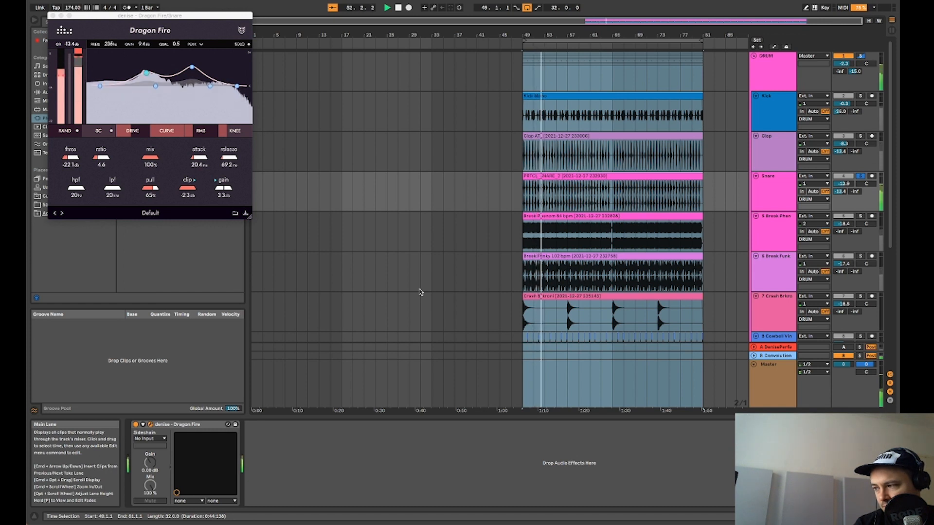
key(space)
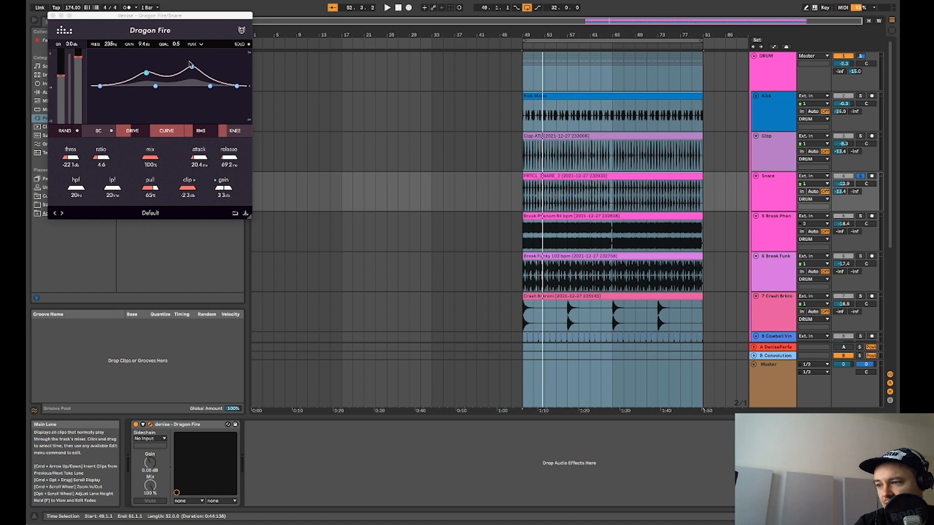
click(147, 73)
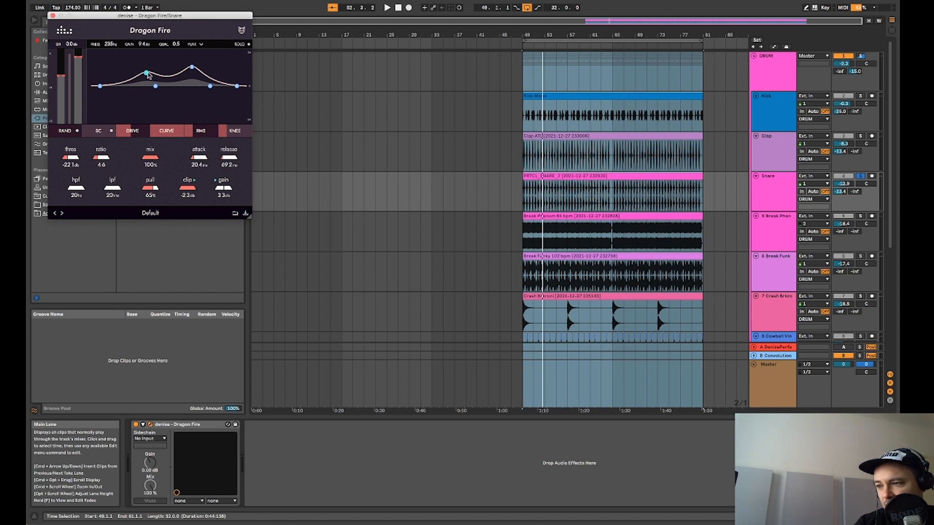
click(192, 68)
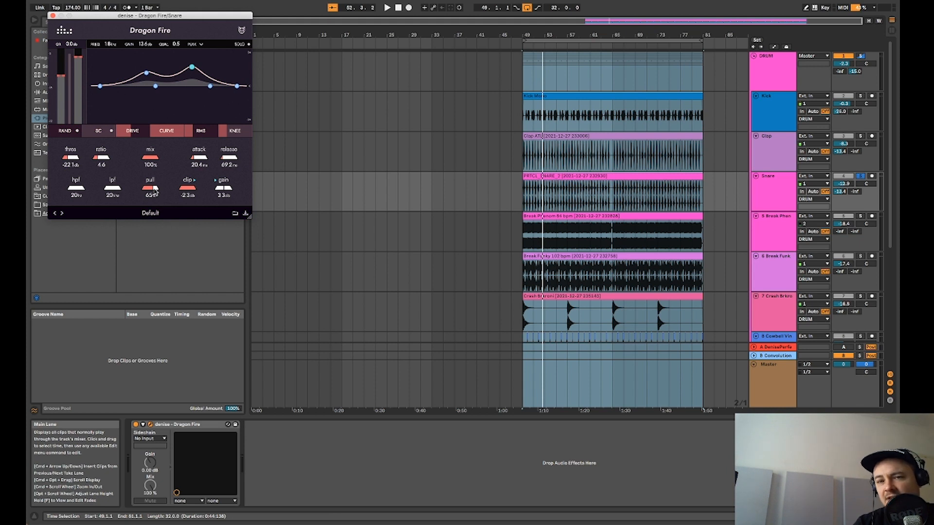
Step: Audition the snare with Dragon Fire's pull lowered to 0%, and bring pull back up to 63%
key(space)
drag(154, 192, 154, 220)
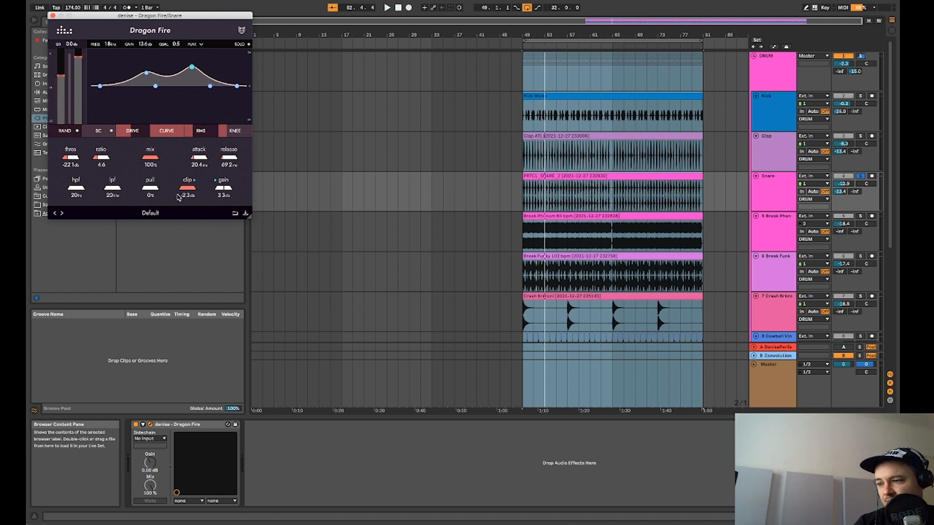
key(space)
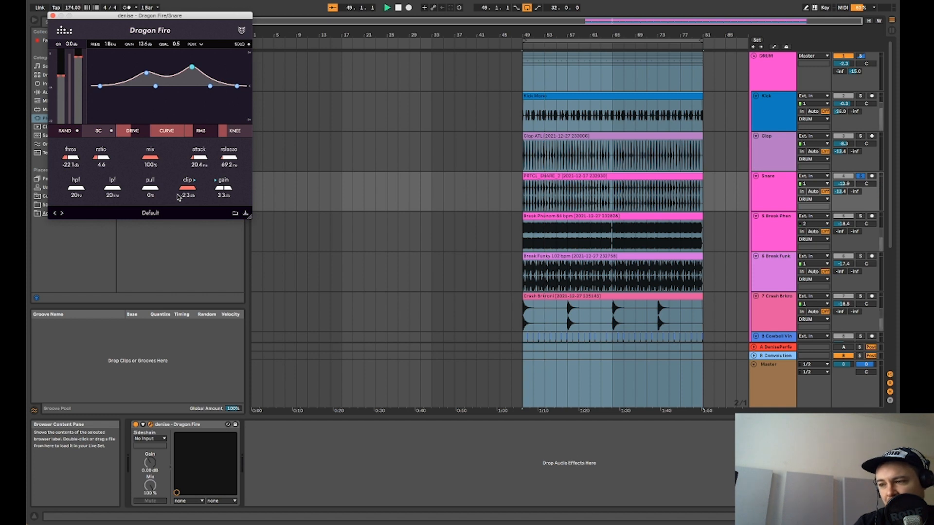
drag(149, 189, 152, 168)
key(space)
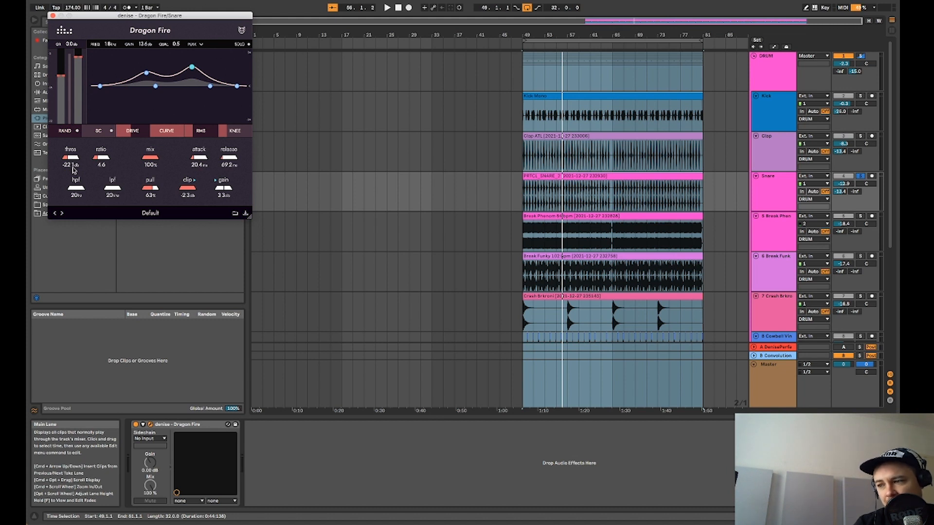
Step: Lower Dragon Fire's threshold to -37.2 dB while the snare plays
key(space)
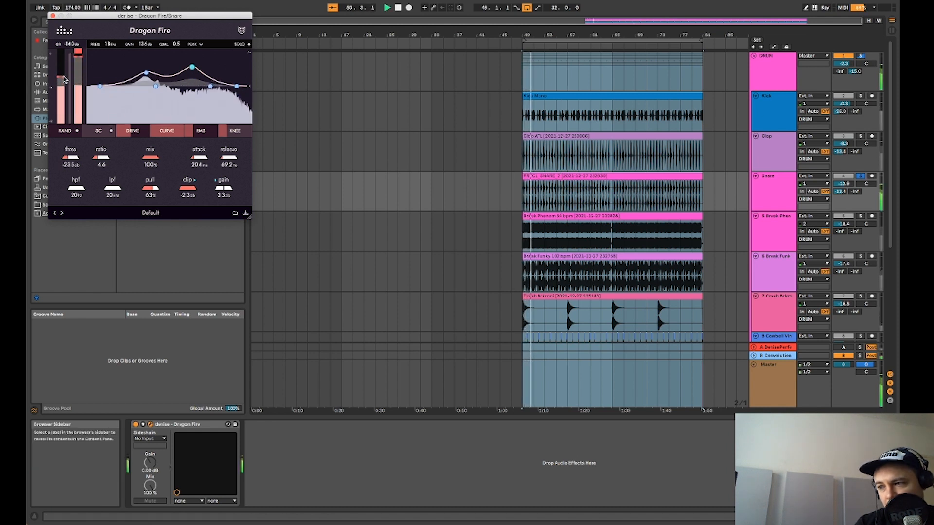
drag(64, 77, 65, 92)
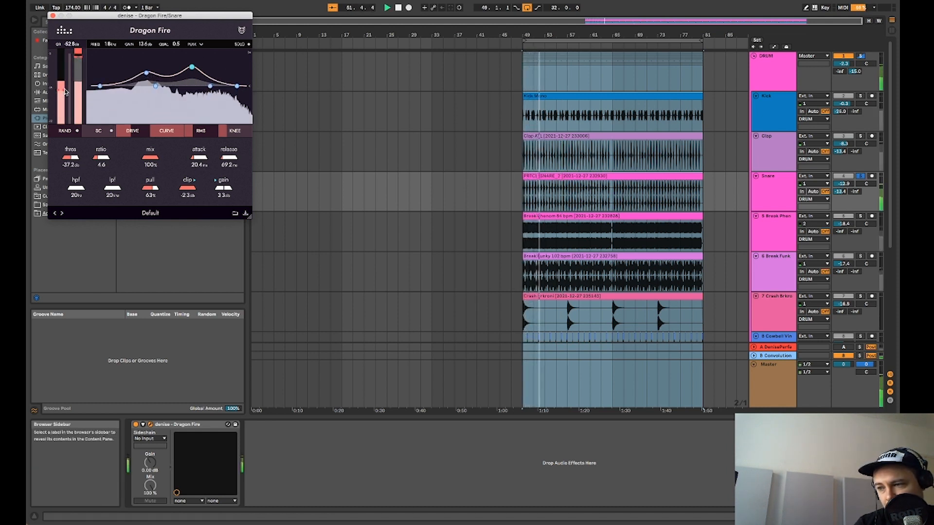
key(space)
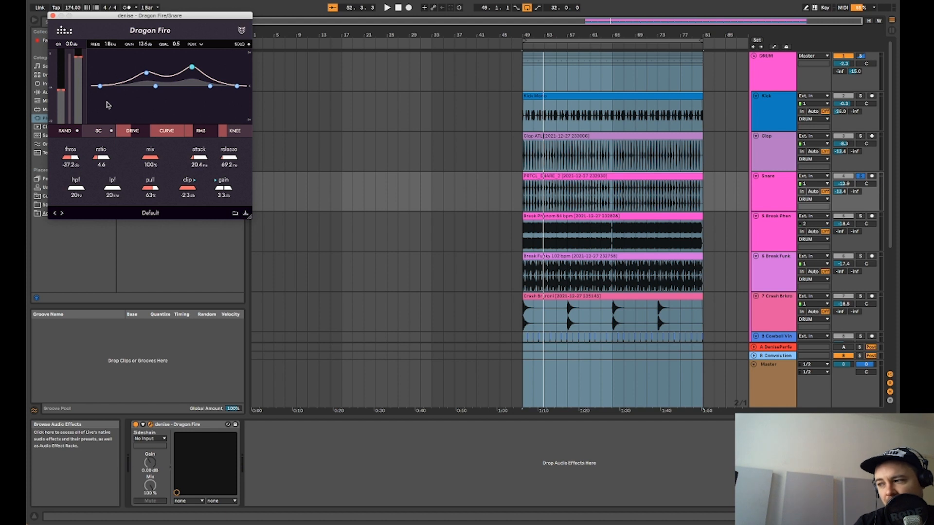
Step: Raise Dragon Fire's threshold to -23.9 dB while the snare plays, and compare the sound with the compressor bypassed and active
key(space)
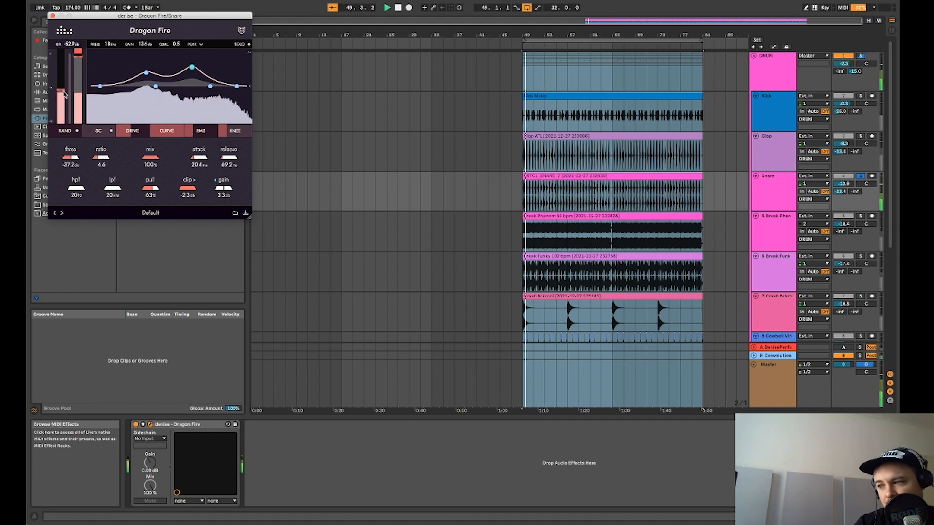
drag(65, 96, 63, 79)
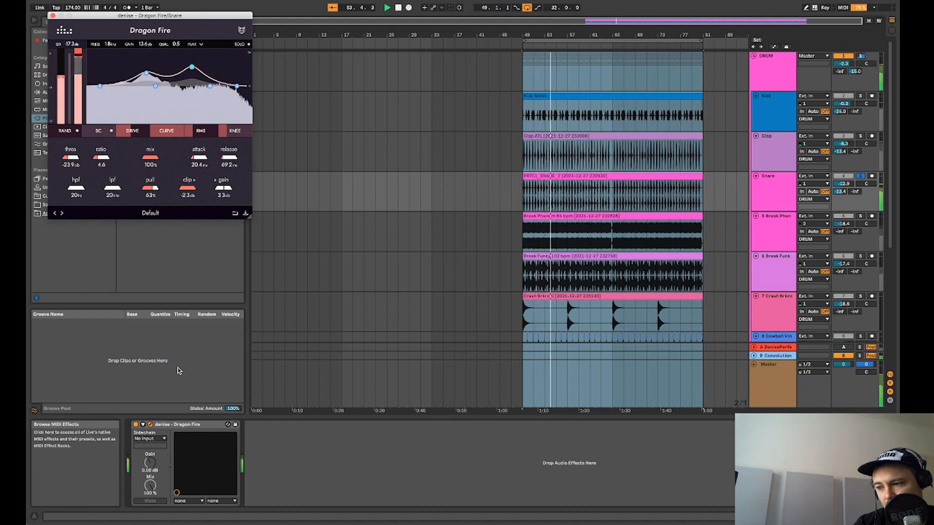
click(137, 425)
click(136, 425)
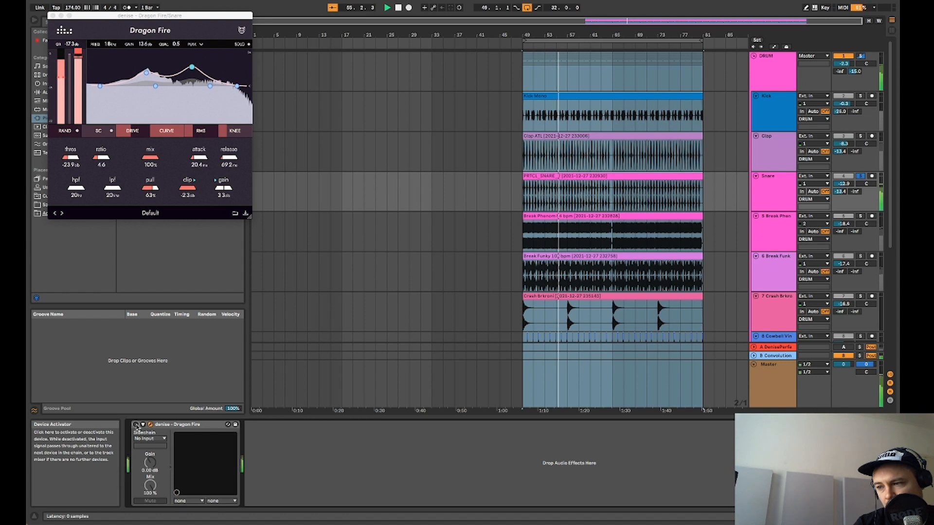
click(136, 425)
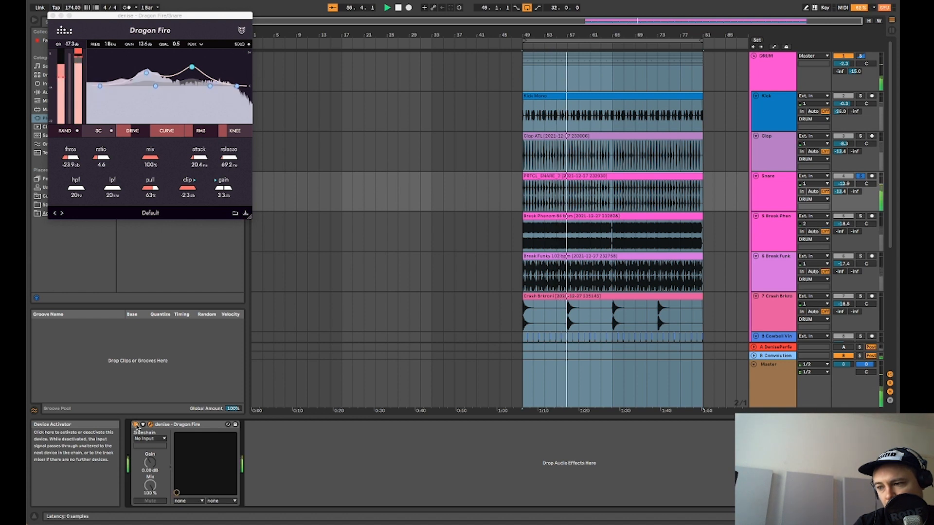
click(137, 425)
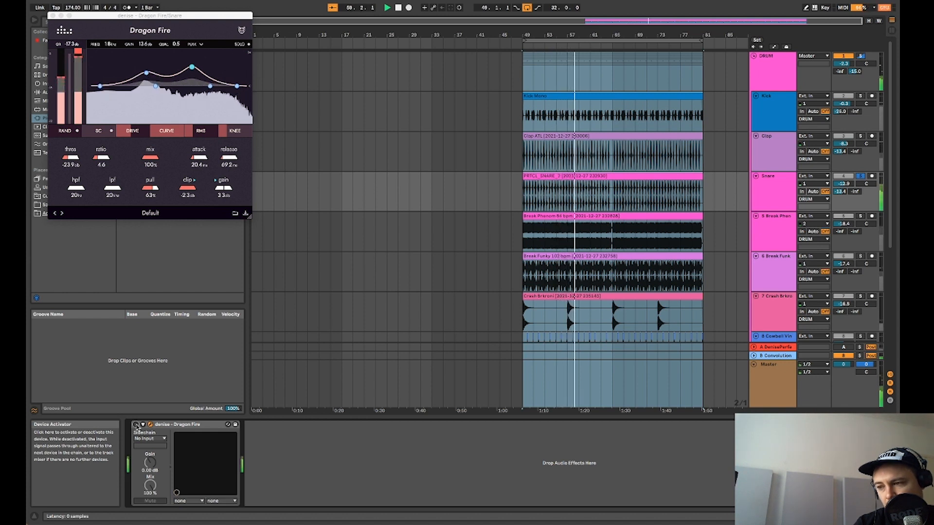
click(136, 426)
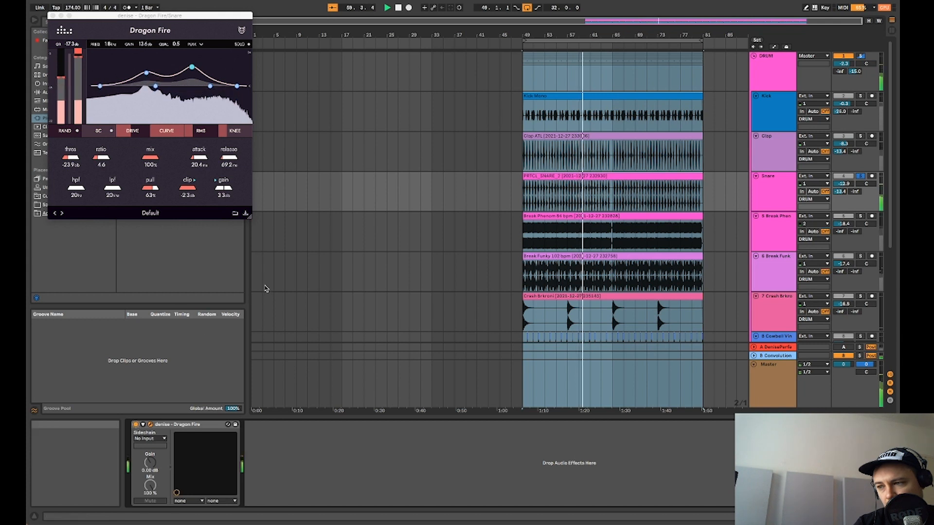
key(space)
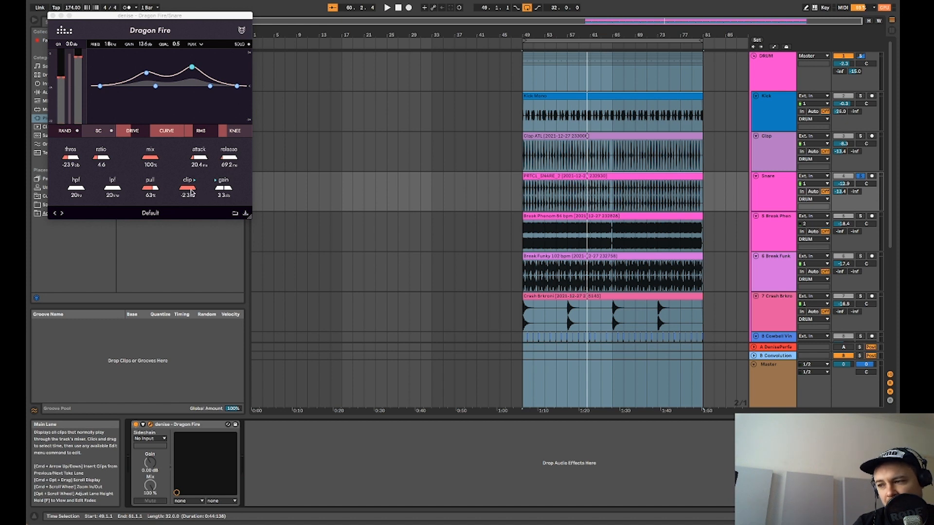
Step: Audition the snare with Dragon Fire's clip at 0.0 dB and -16.7 dB, and settle the clip at -4.6 dB
drag(193, 192, 192, 184)
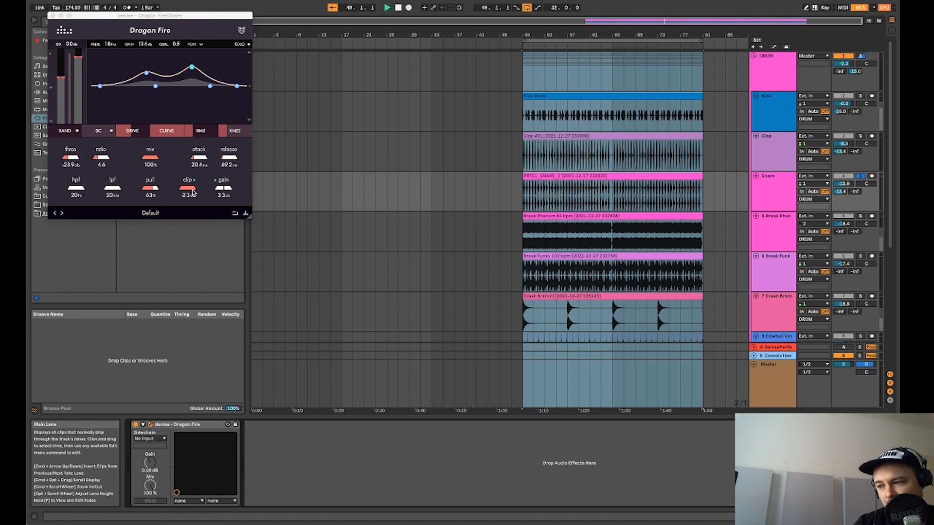
key(space)
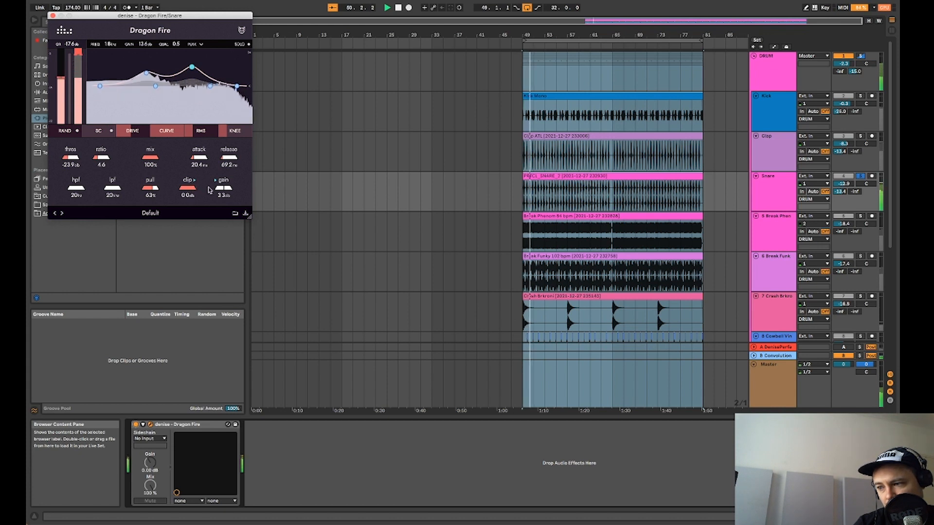
drag(192, 183, 192, 203)
key(space)
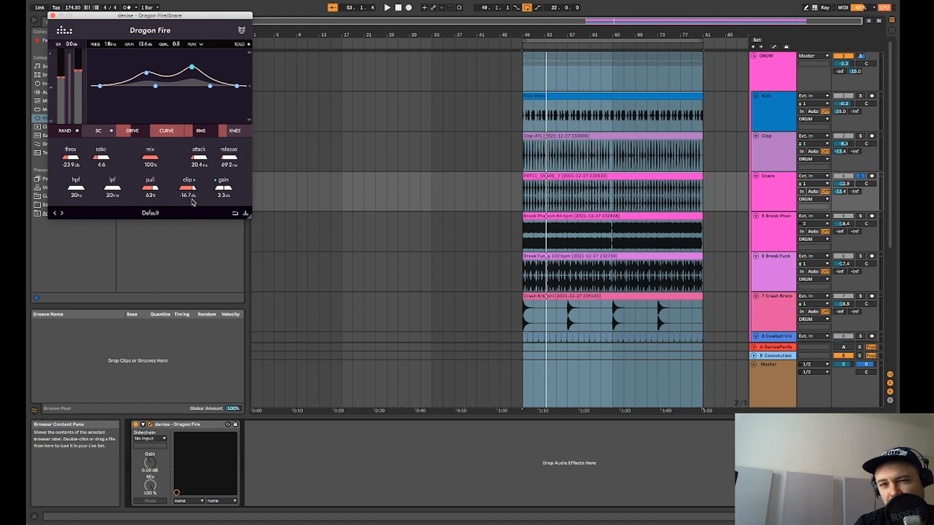
key(space)
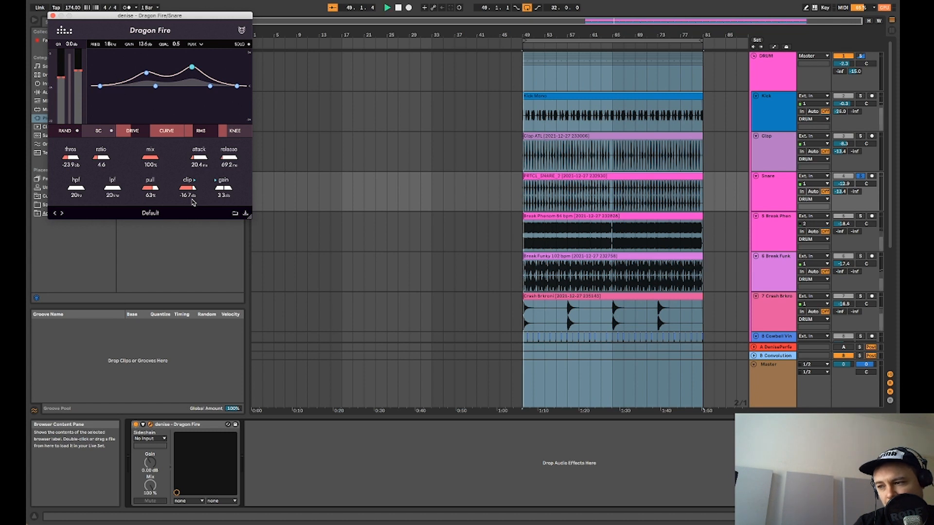
drag(191, 192, 191, 183)
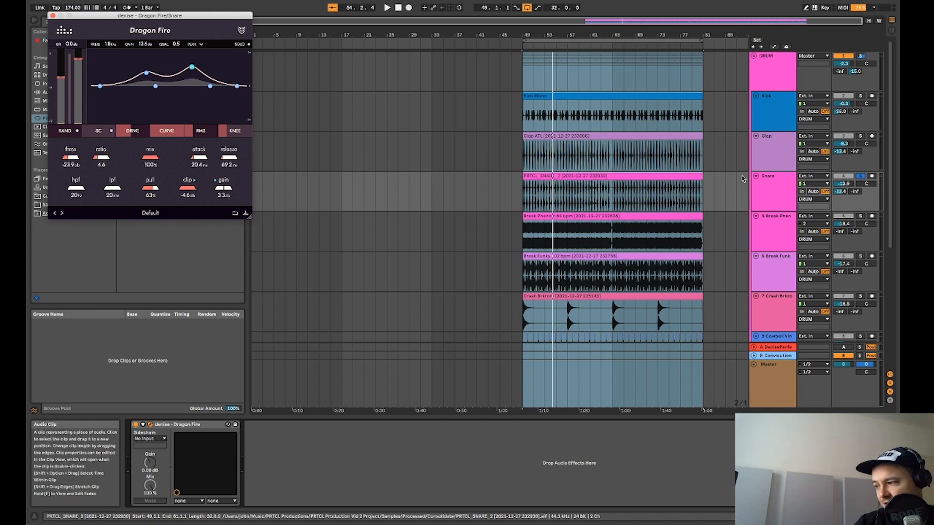
Step: Solo the Clap track together with the snare, play both, and lower the clap's volume to balance it against the snare
right_click(862, 138)
click(862, 138)
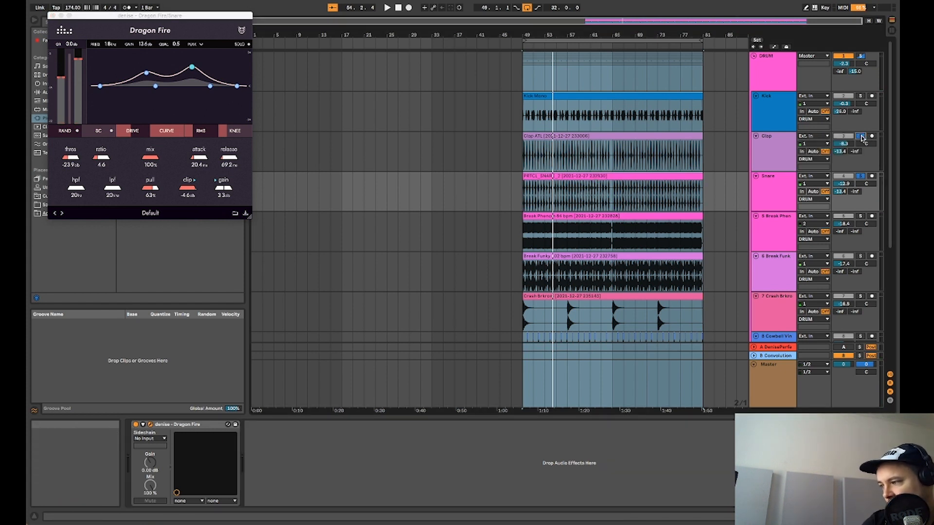
key(space)
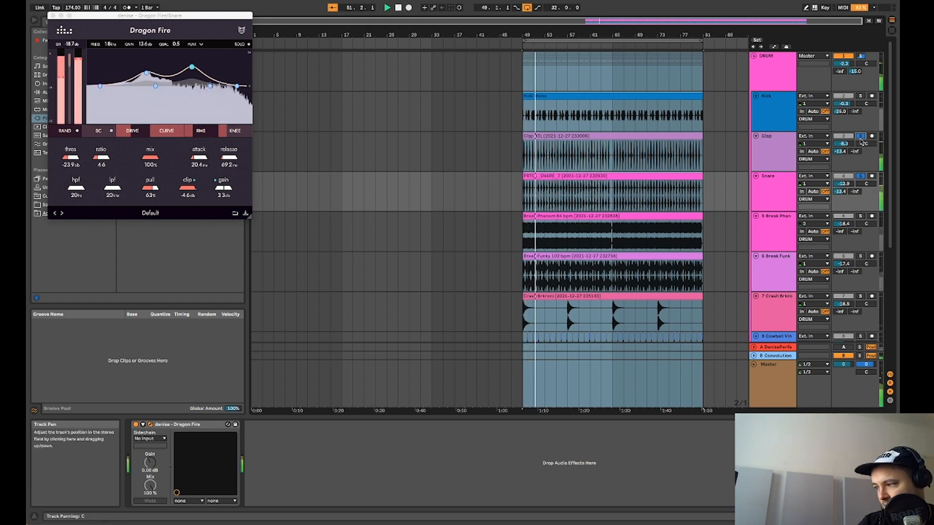
drag(844, 143, 848, 146)
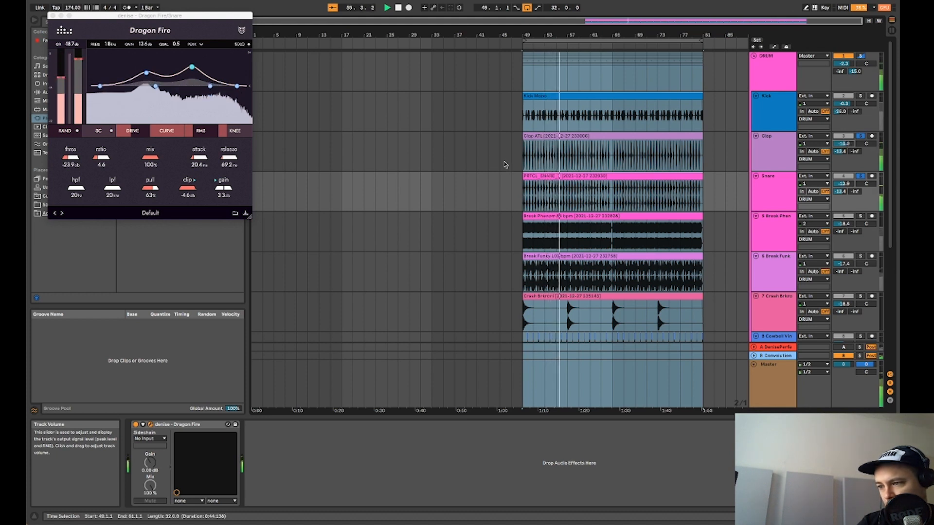
Step: Raise Dragon Fire's threshold to -20.6 dB and lower its gain to 2.5 dB while snare and clap play
click(65, 80)
drag(65, 80, 64, 78)
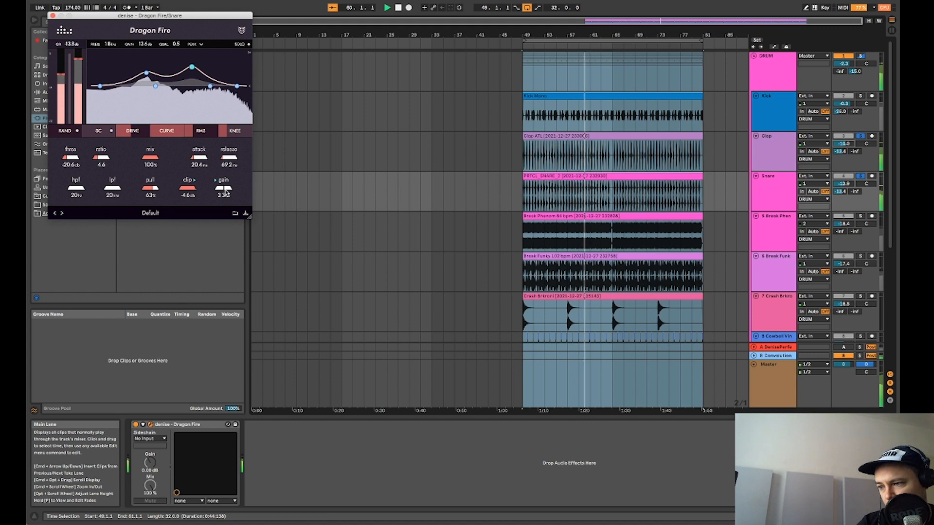
drag(225, 190, 224, 191)
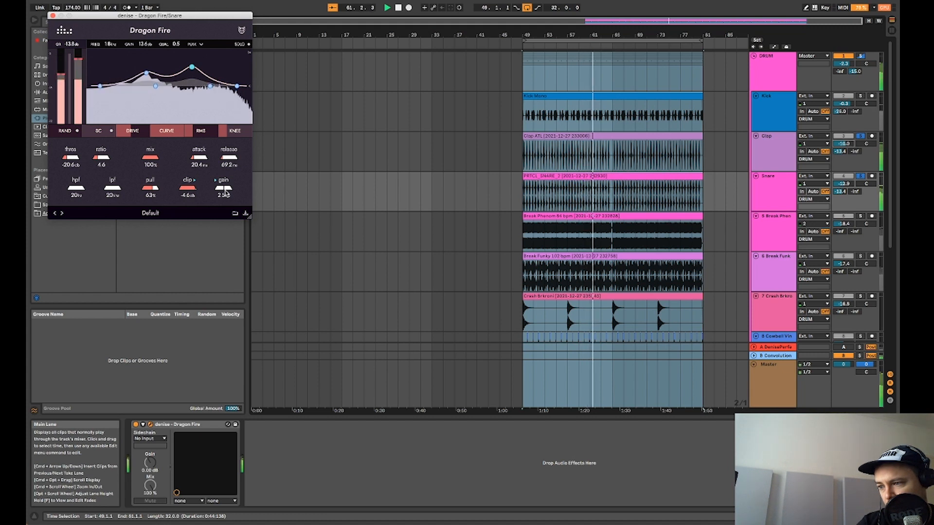
key(space)
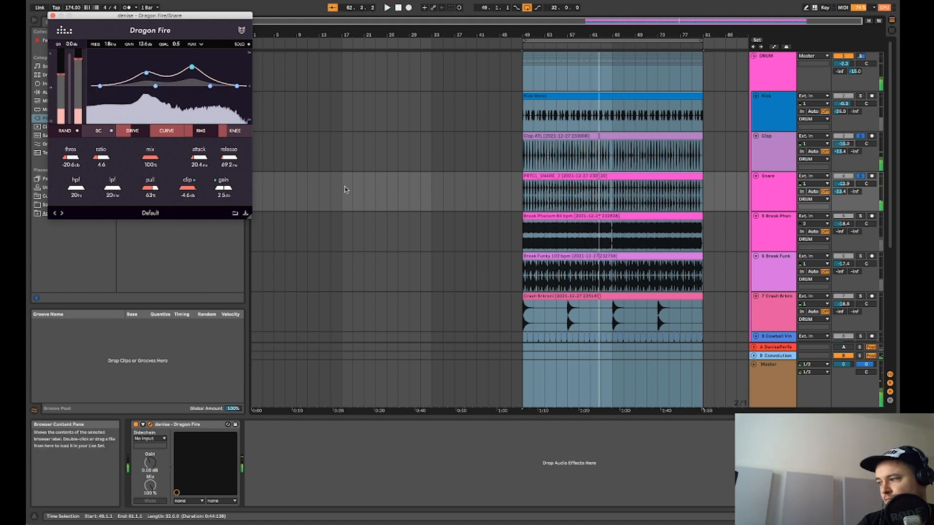
Step: Solo and play the Break Phenom track, and open its Pro-Q 2 equalizer
click(890, 6)
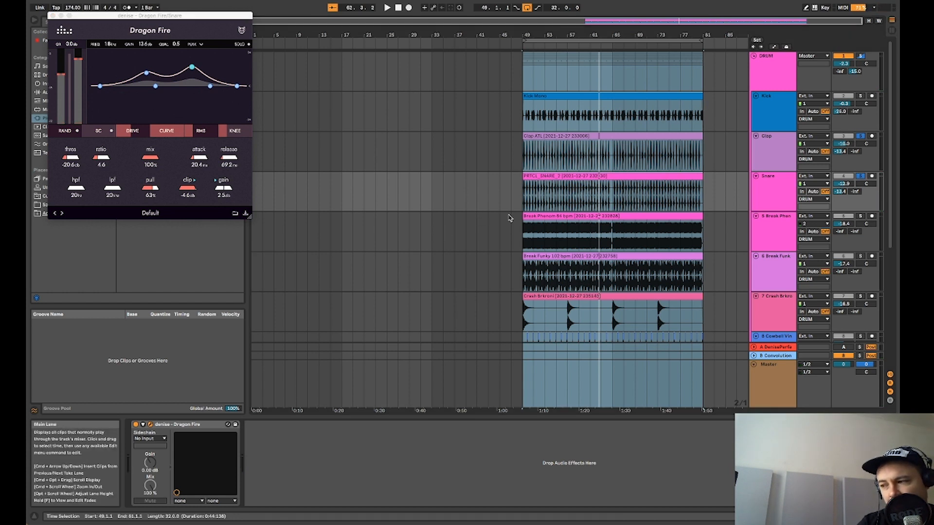
click(860, 216)
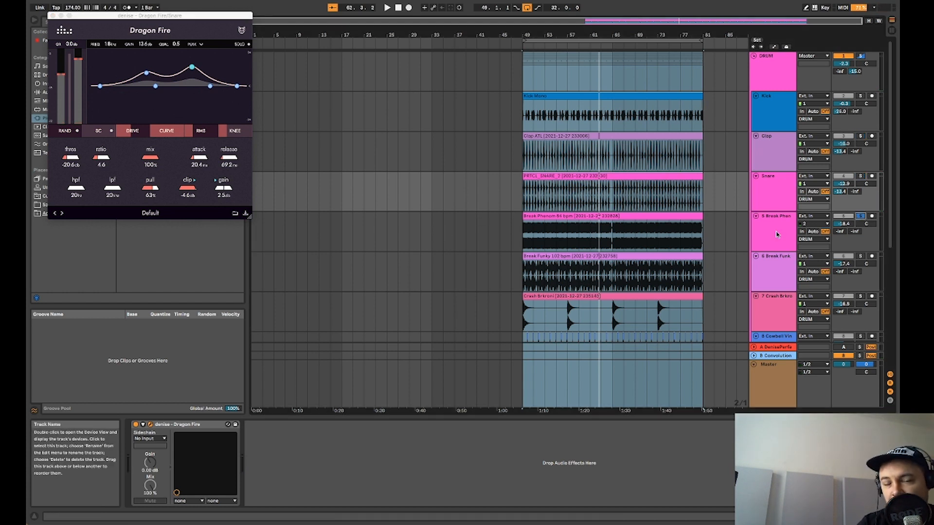
click(752, 249)
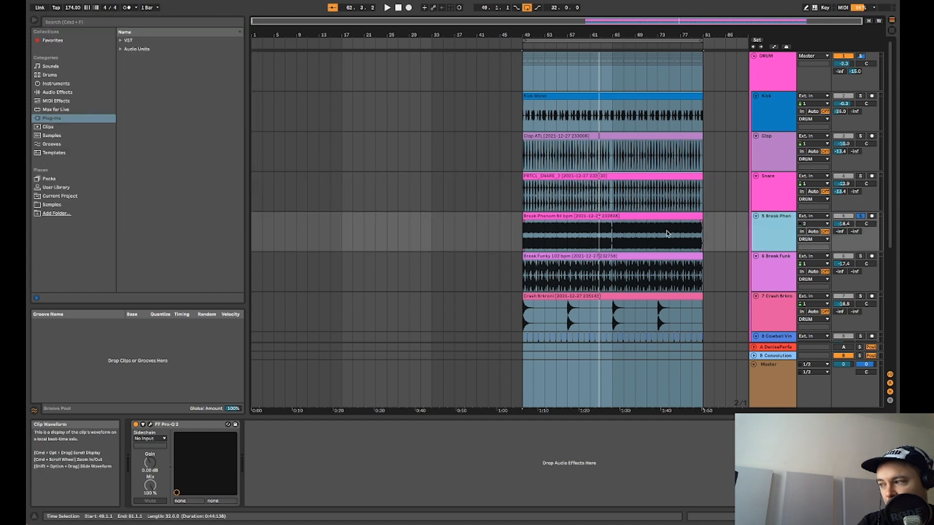
key(space)
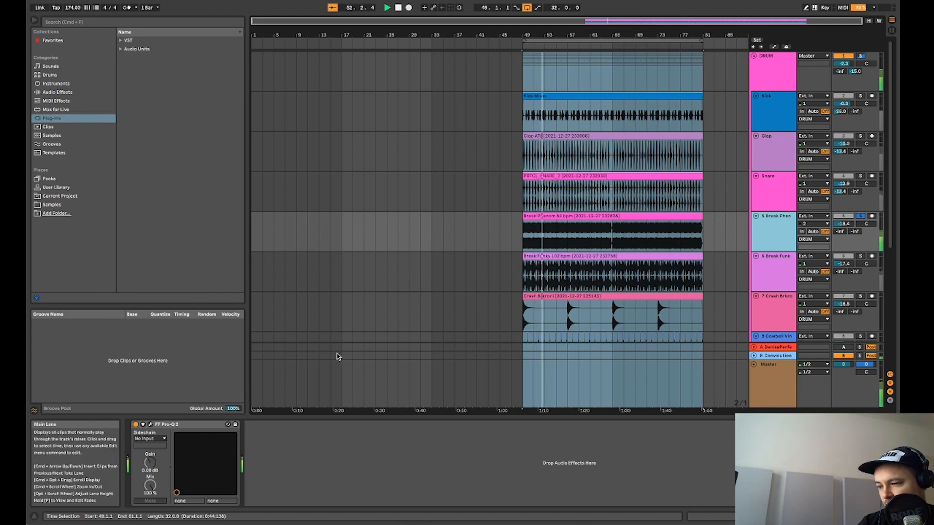
click(150, 425)
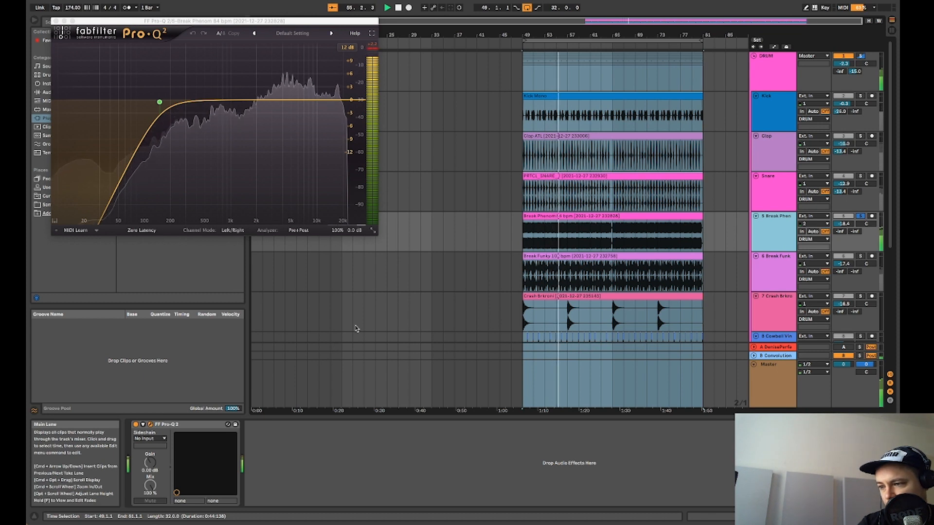
Step: Switch Pro-Q 2 to Linear Phase while the break plays, and inspect its low-cut band
click(141, 230)
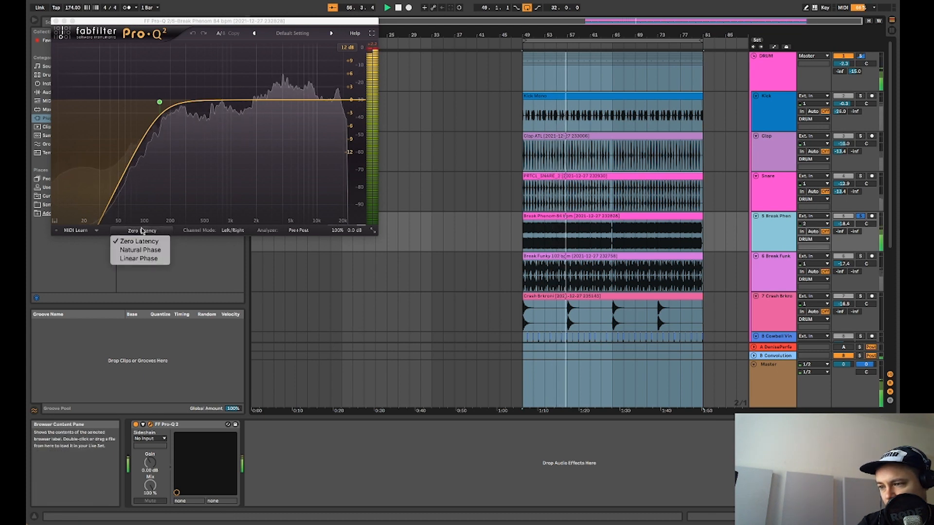
click(152, 259)
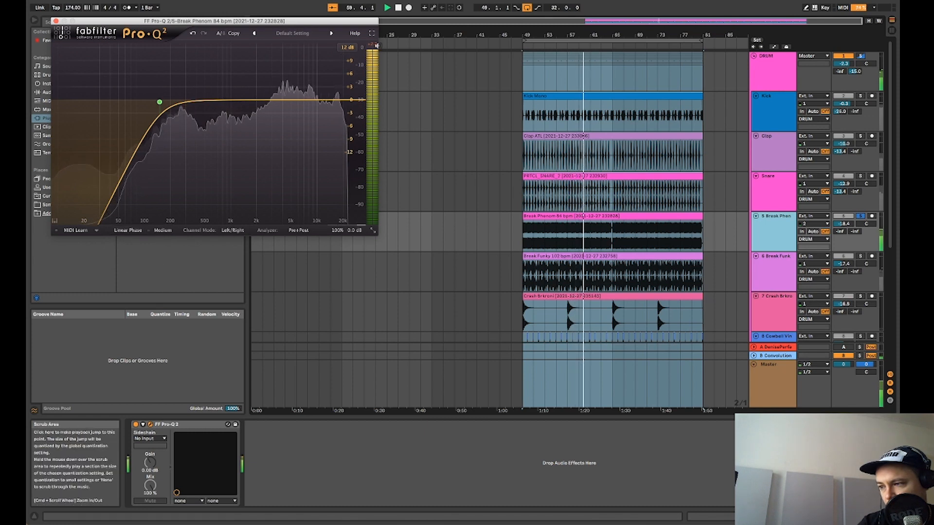
key(space)
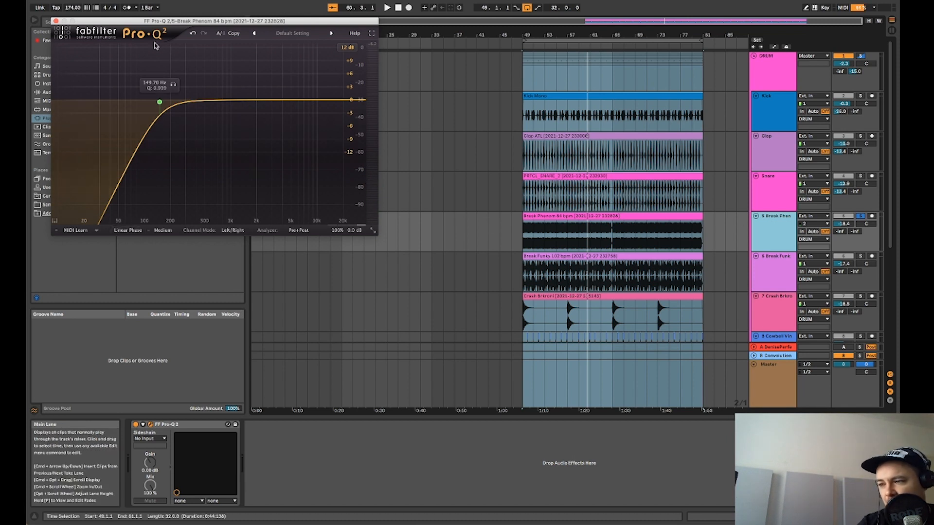
mouse_move(161, 125)
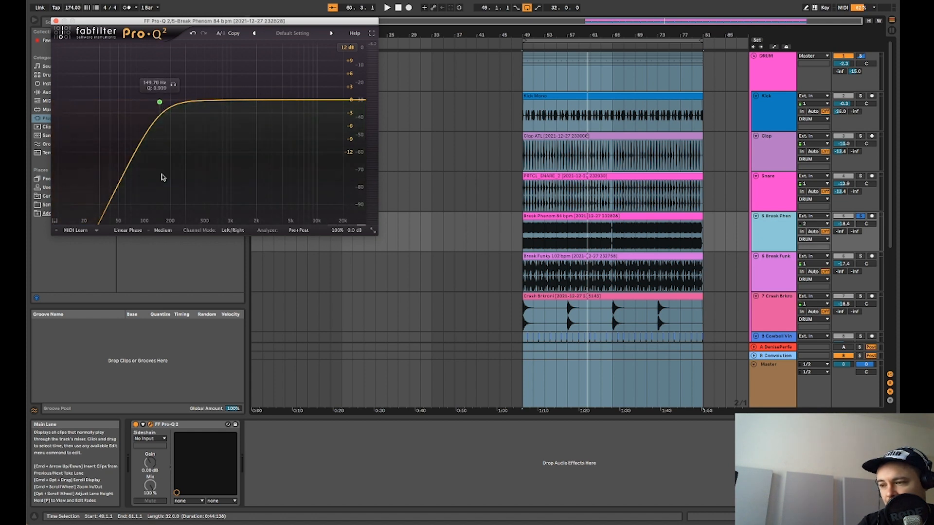
Step: Set Pro-Q 2 to Zero Latency and play the break again to hear that processing mode
click(138, 231)
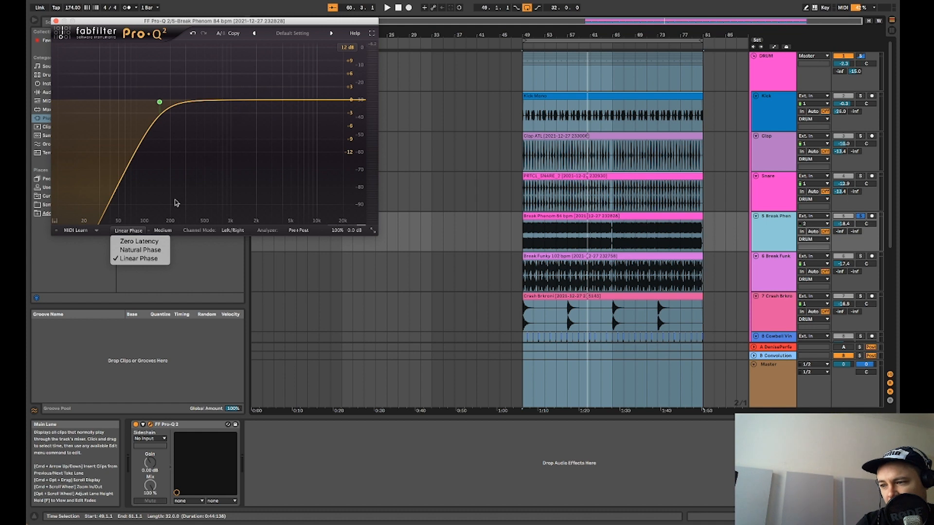
click(141, 242)
key(space)
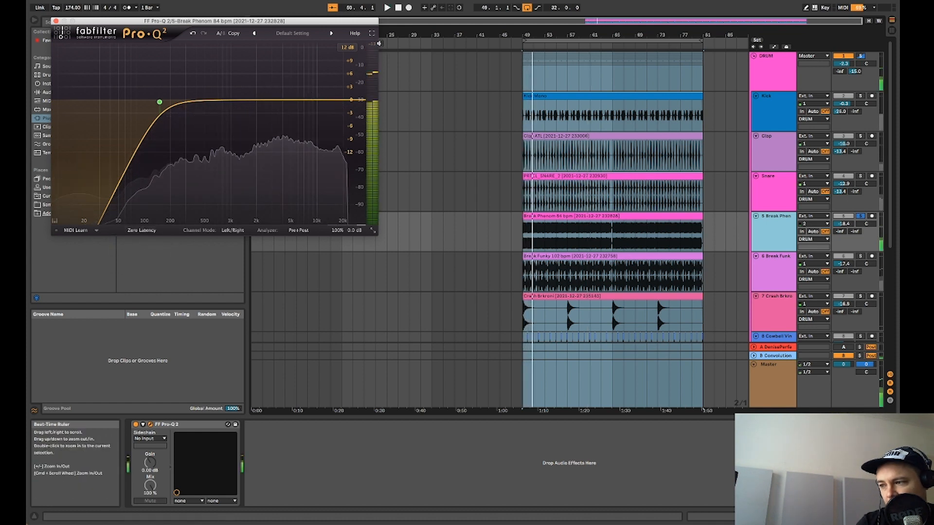
key(space)
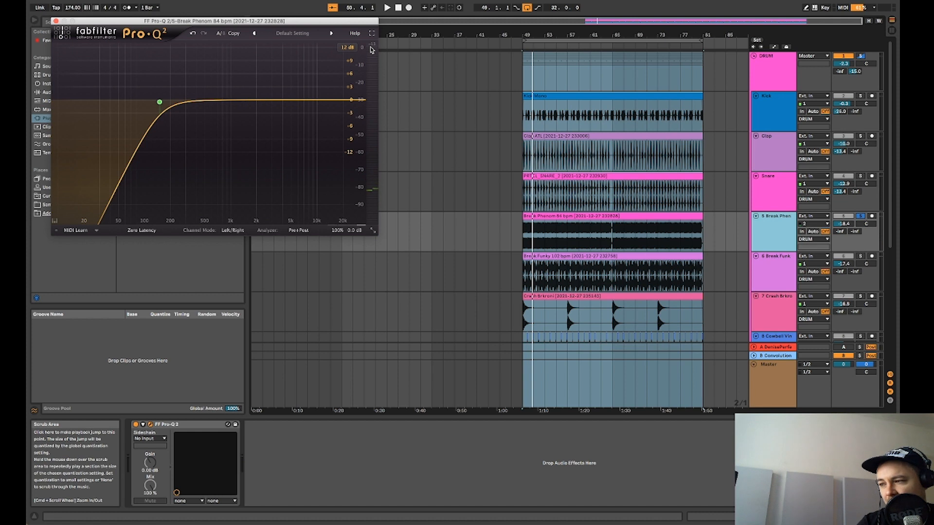
key(space)
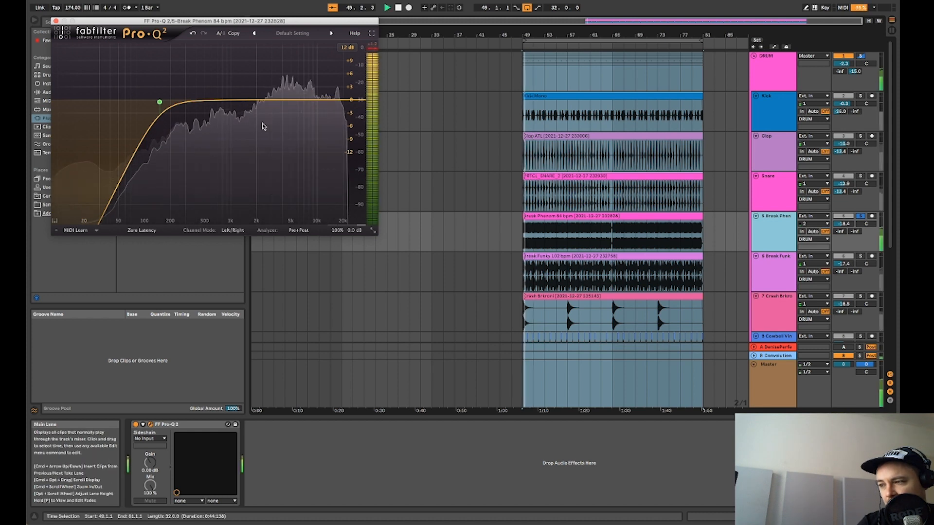
Step: Change Pro-Q 2's processing mode to Linear Phase during playback, and stop the break
click(141, 232)
click(140, 259)
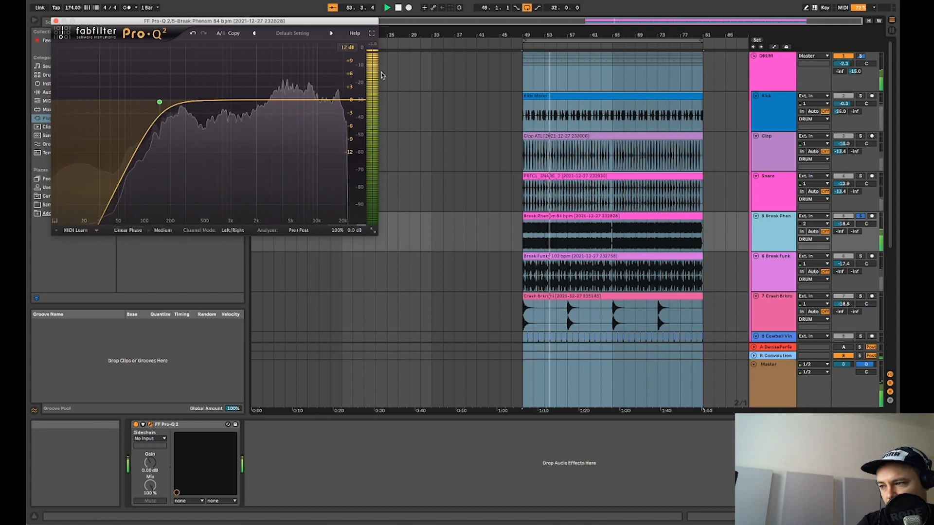
key(space)
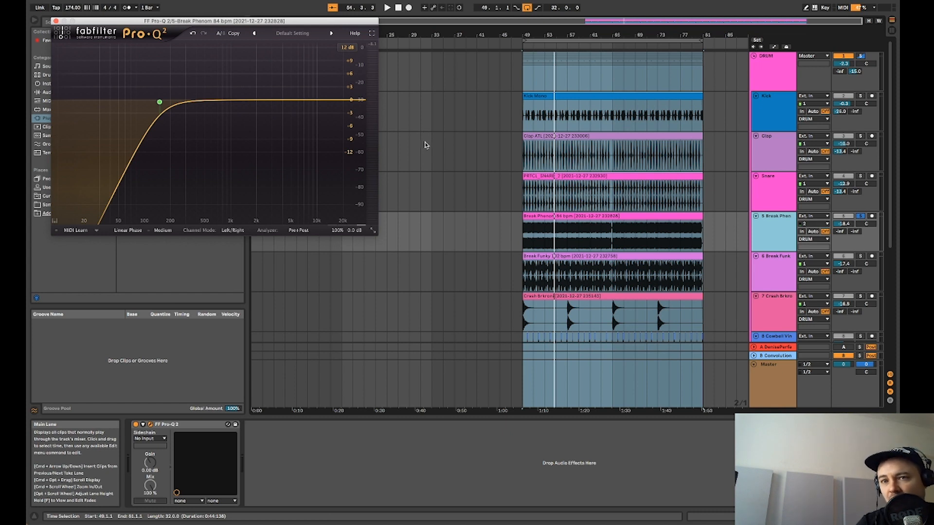
Step: Solo the Break Funk track and play it, bypassing Utility, Pro-Q 2, Mackity and poltergate to hear the unprocessed break
click(757, 278)
key(space)
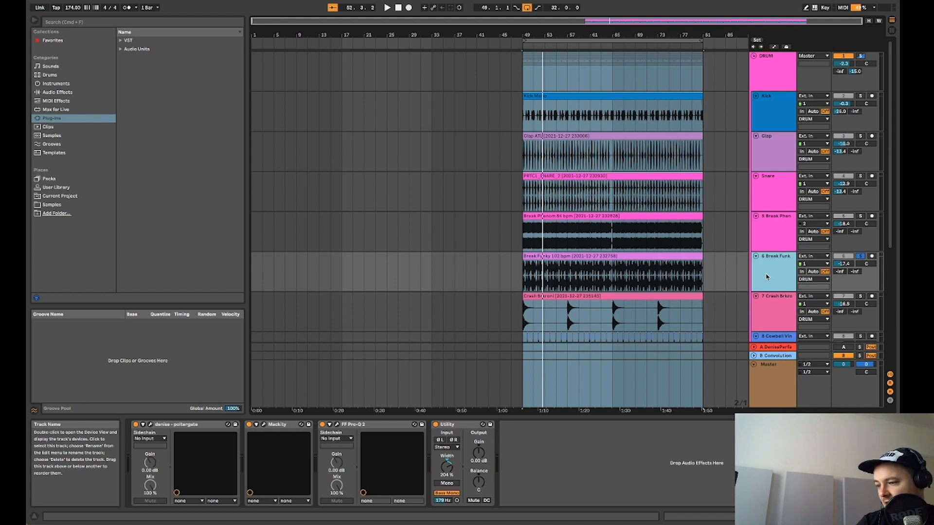
click(436, 424)
key(space)
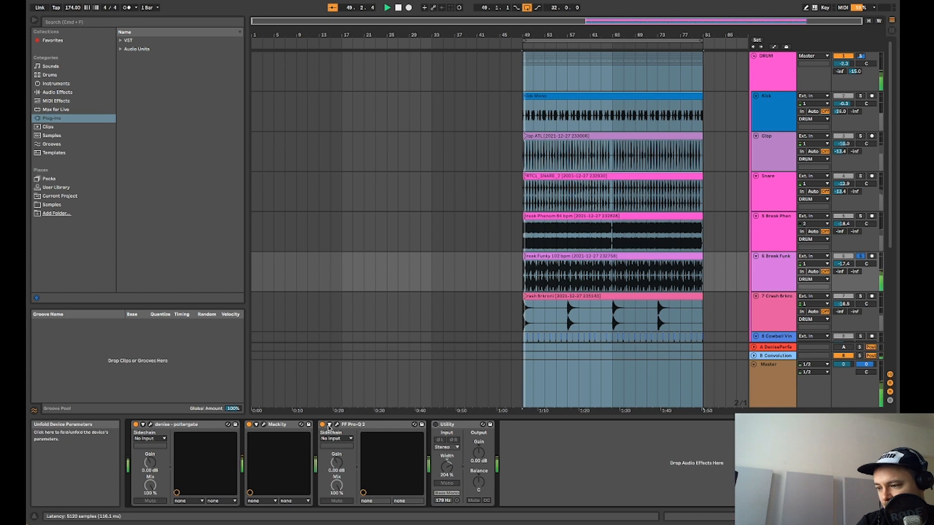
click(322, 424)
click(249, 426)
click(136, 425)
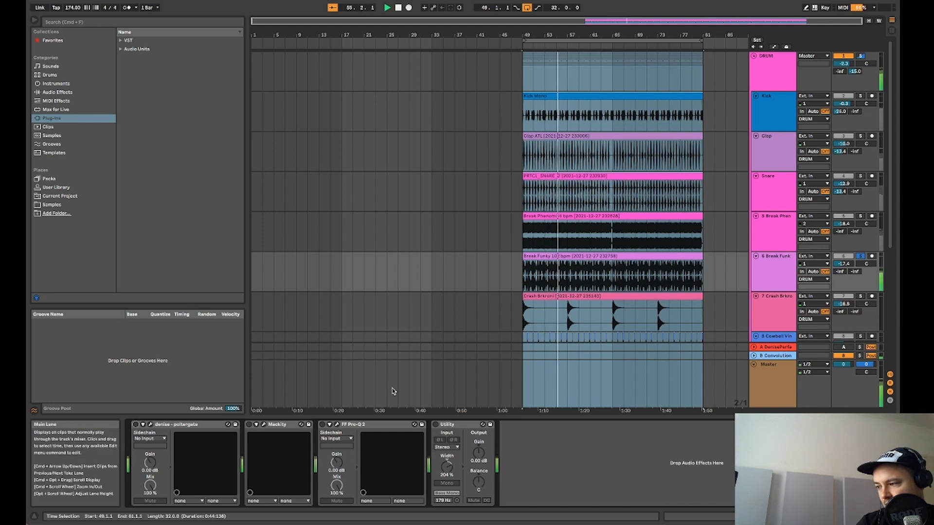
Step: Re-enable poltergate on the Break Funk track, open it, and inspect its Dynamics and Debleed settings
click(136, 424)
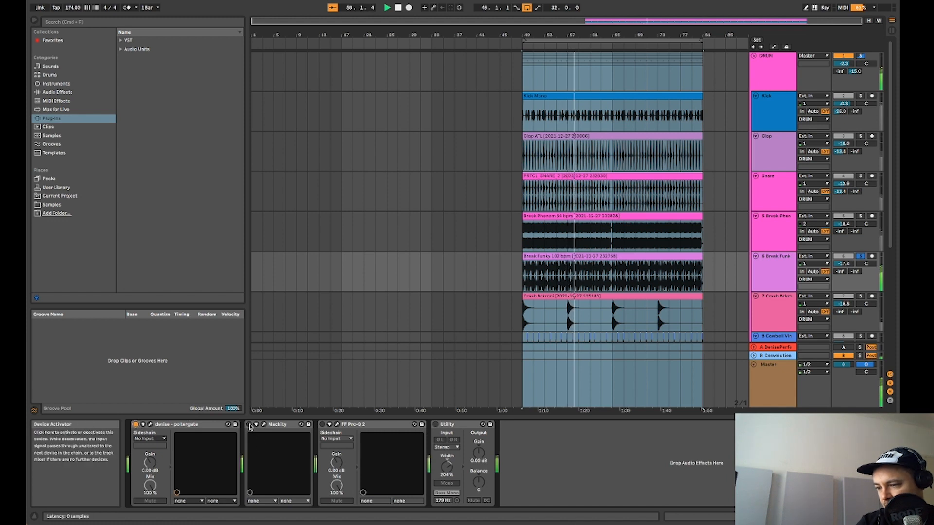
click(151, 425)
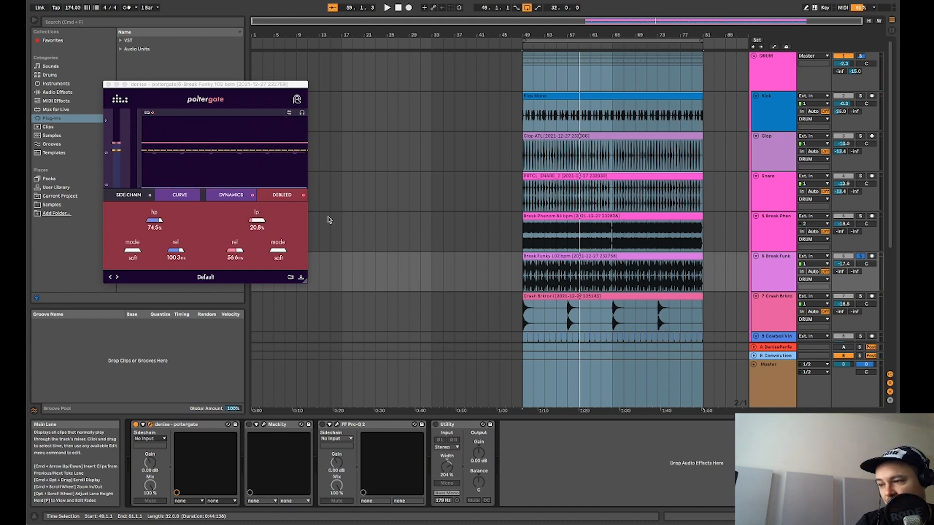
click(288, 196)
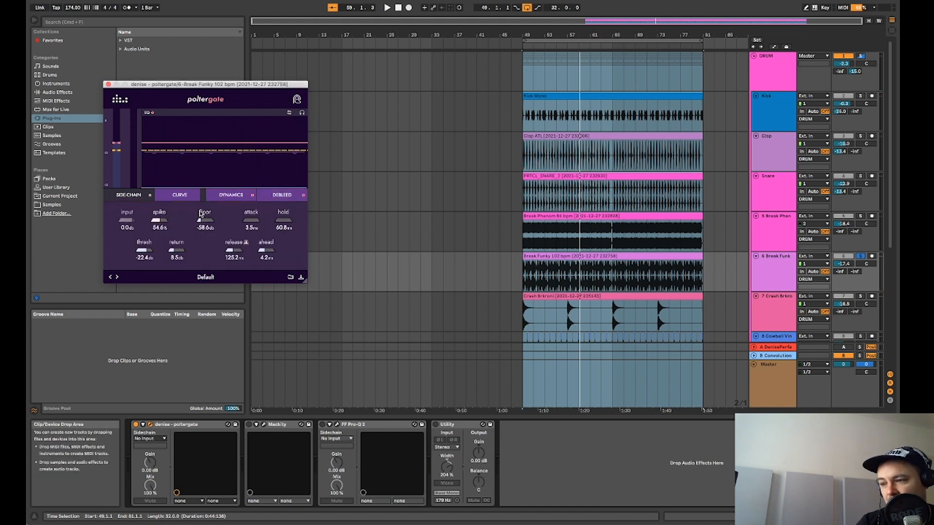
click(234, 195)
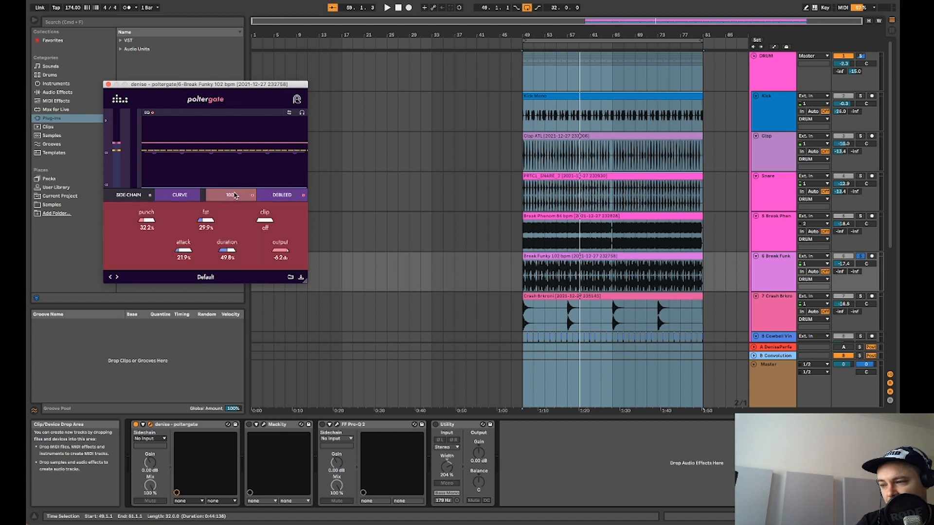
click(278, 196)
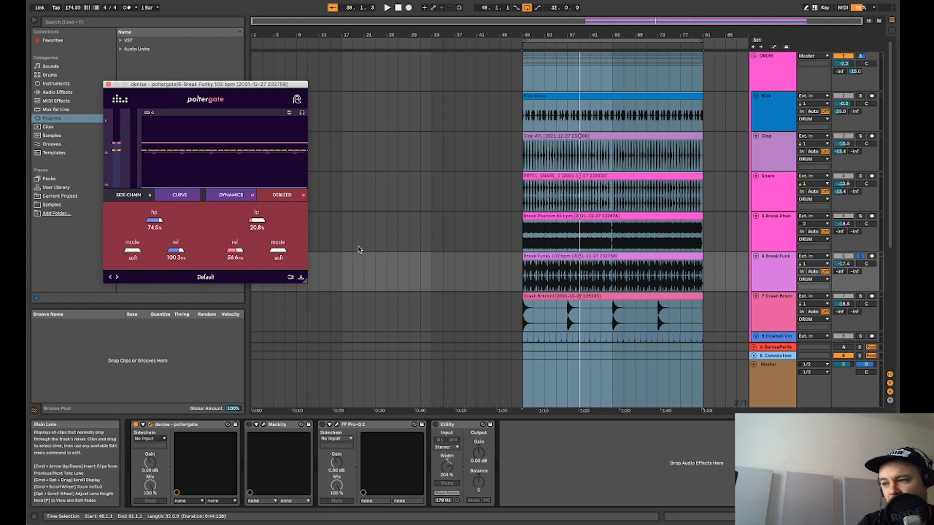
Step: Play the break while comparing poltergate's Debleed section off and on, and review the Dynamics section
key(space)
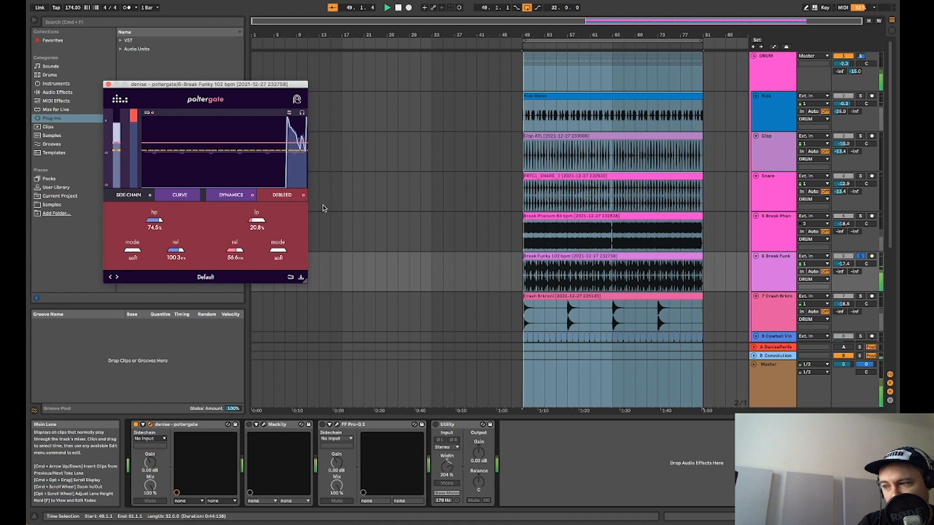
click(303, 195)
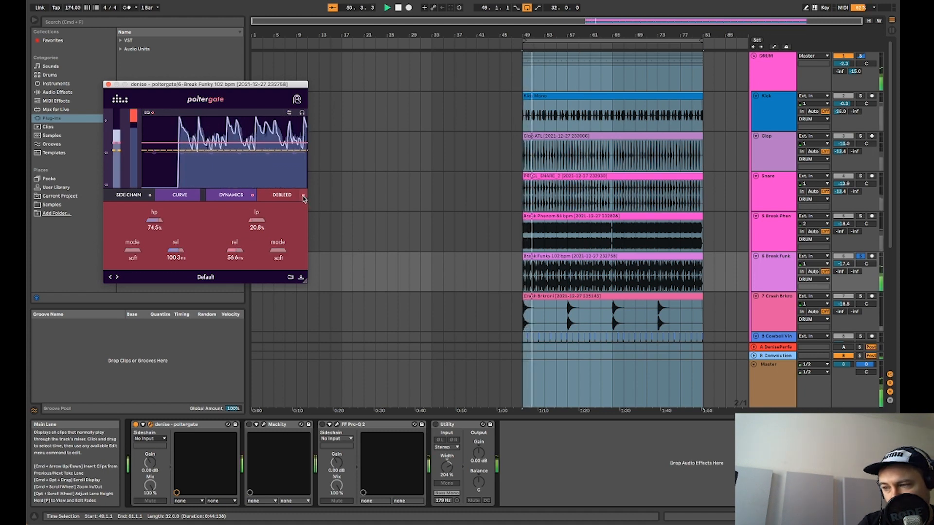
click(303, 196)
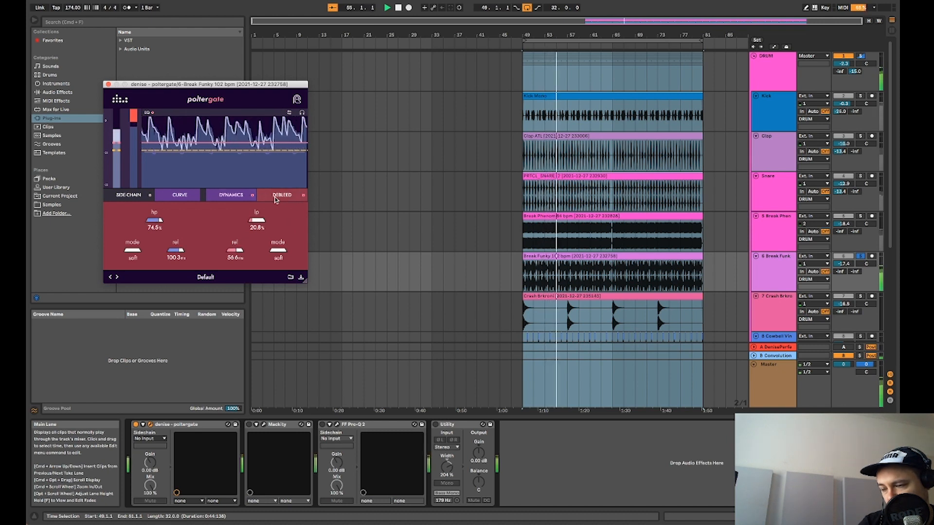
click(228, 196)
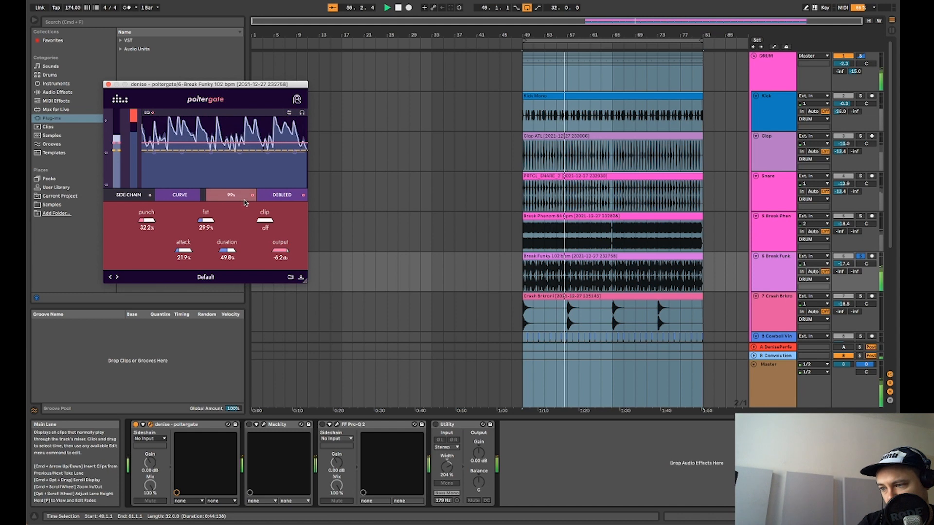
click(225, 198)
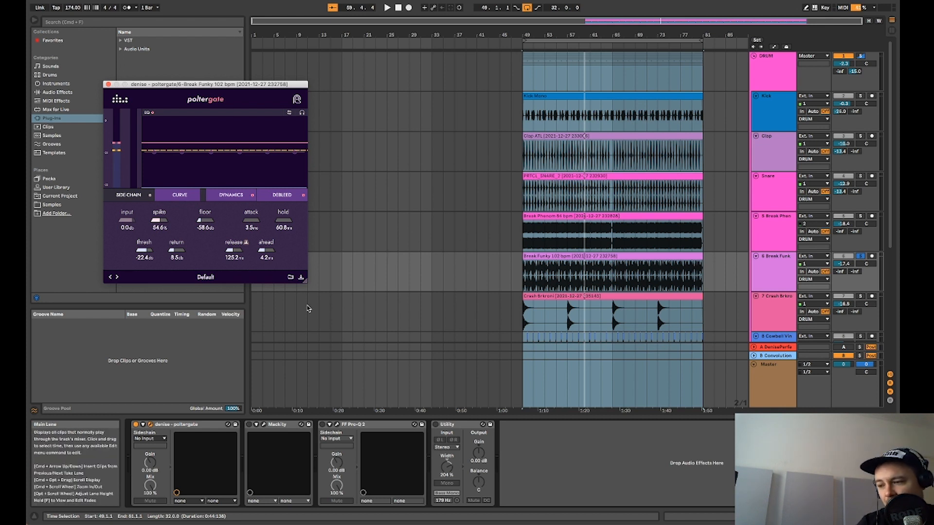
Step: Re-enable Mackity on the Break Funk track, close poltergate, and open Mackity's controls
click(249, 427)
click(271, 428)
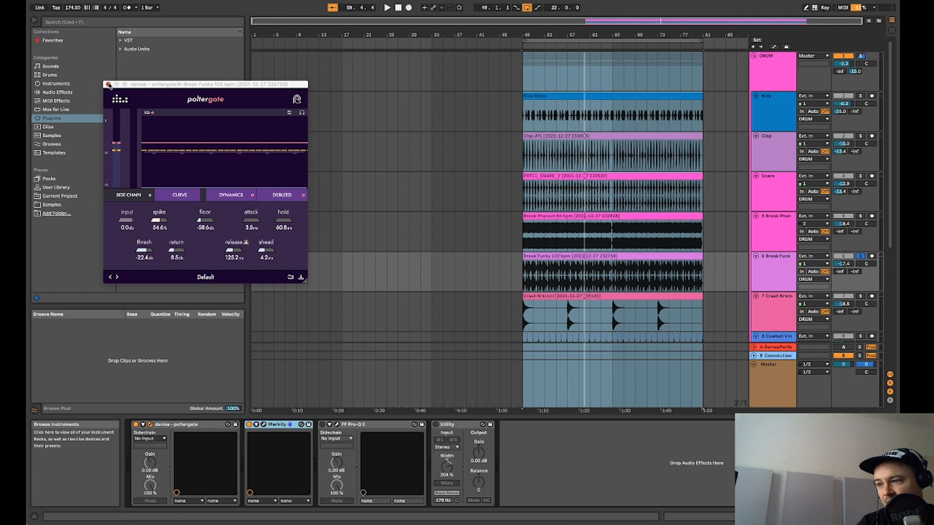
click(108, 85)
click(263, 425)
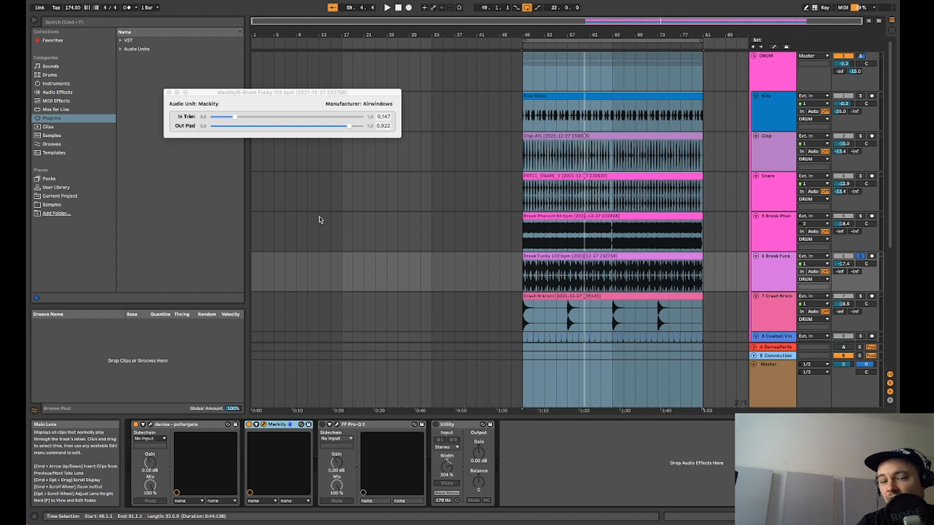
Step: Set Mackity's In Trim to 0.138 while the break plays, then stop playback and close the plug-in
key(space)
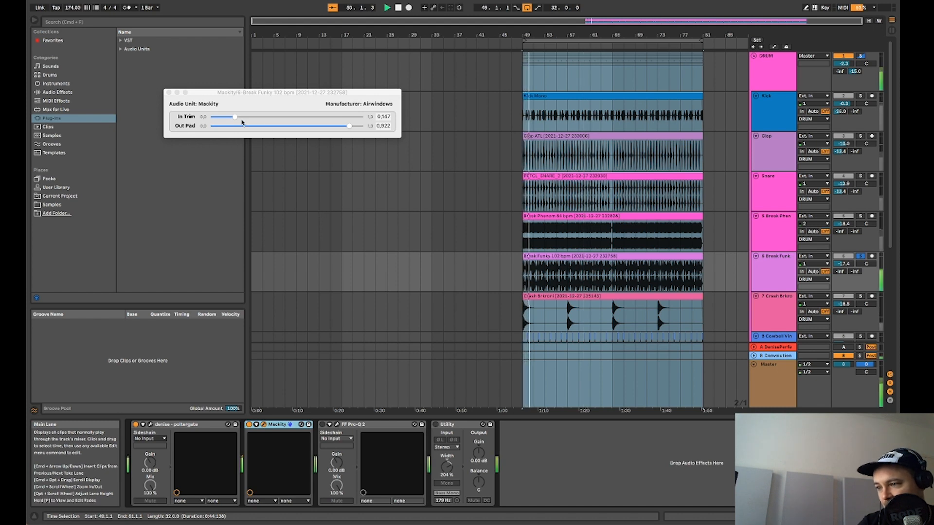
mouse_move(235, 117)
mouse_down()
mouse_move(246, 121)
mouse_move(224, 122)
mouse_move(259, 123)
mouse_move(233, 125)
mouse_up()
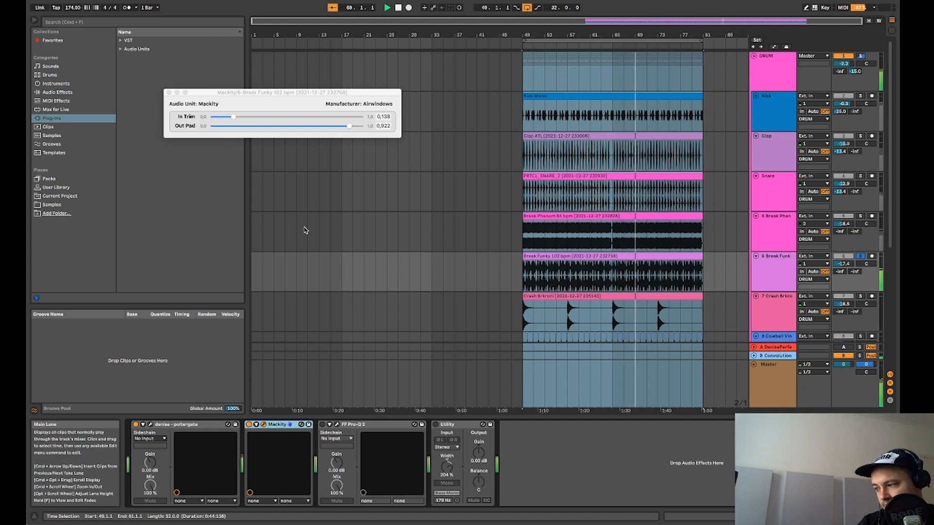
key(space)
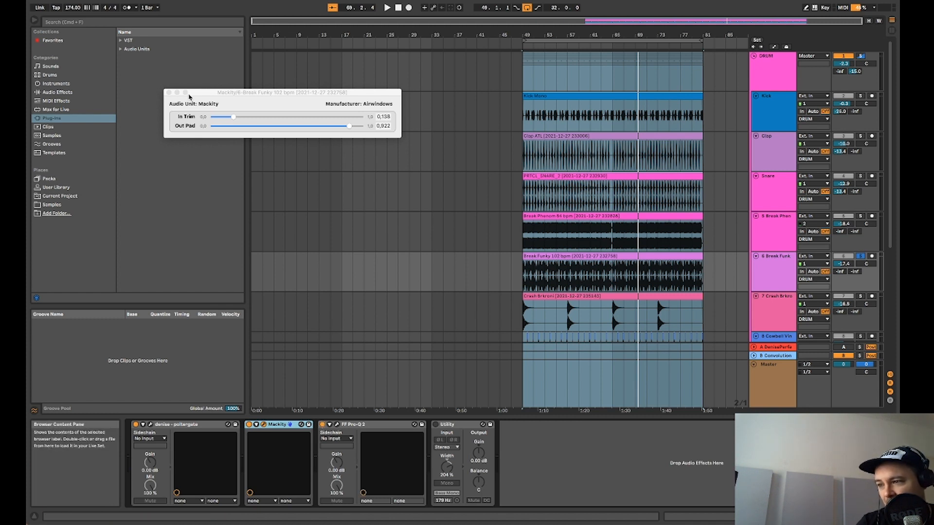
click(169, 93)
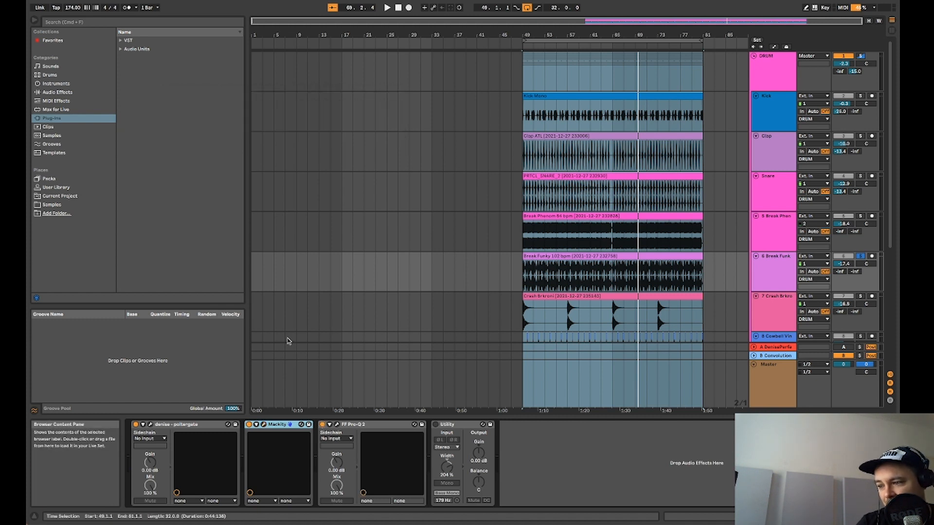
Step: Open the Break Funk track's Pro-Q 2 and play the break to compare the equalizer bypassed and active
click(338, 426)
key(space)
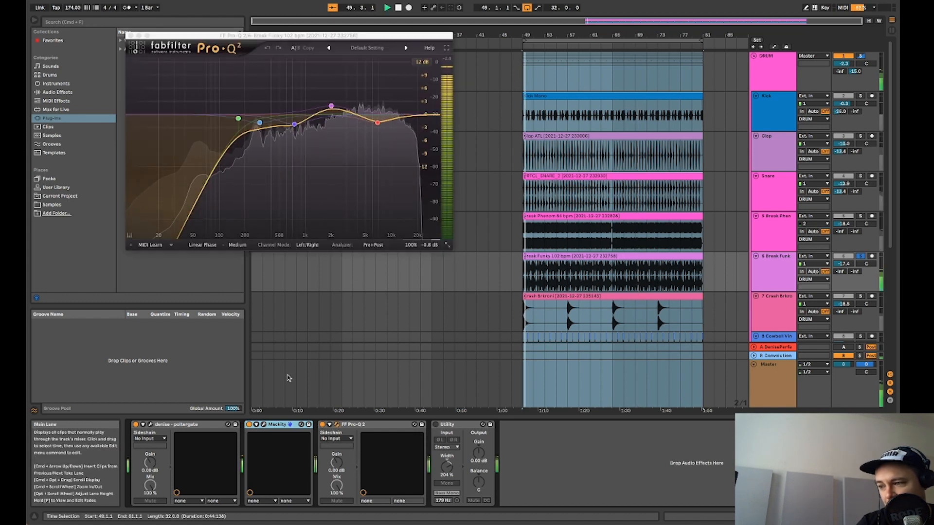
click(322, 425)
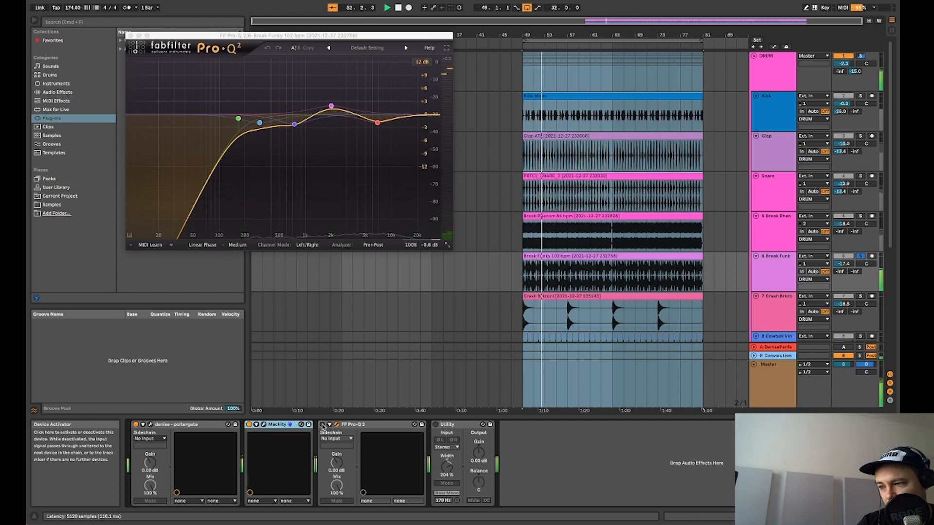
click(322, 426)
Step: Lower the low-cut frequency in Pro-Q 2, and move the neighbouring low-mid bell to about 278 Hz and -1 dB
click(234, 116)
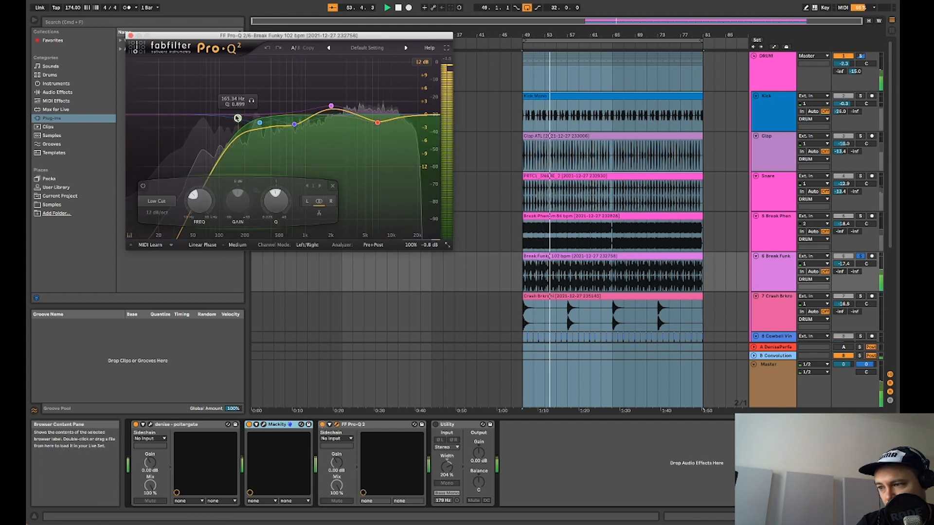
click(260, 123)
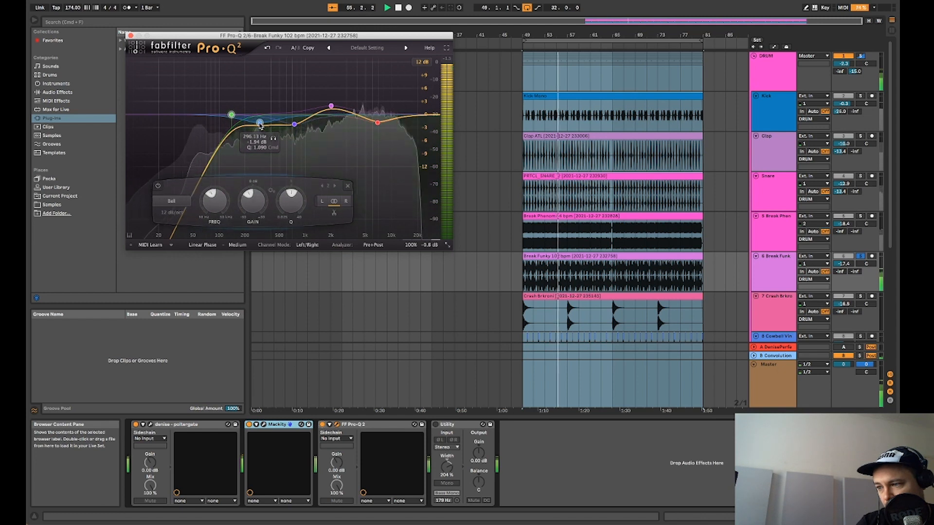
drag(259, 123, 256, 118)
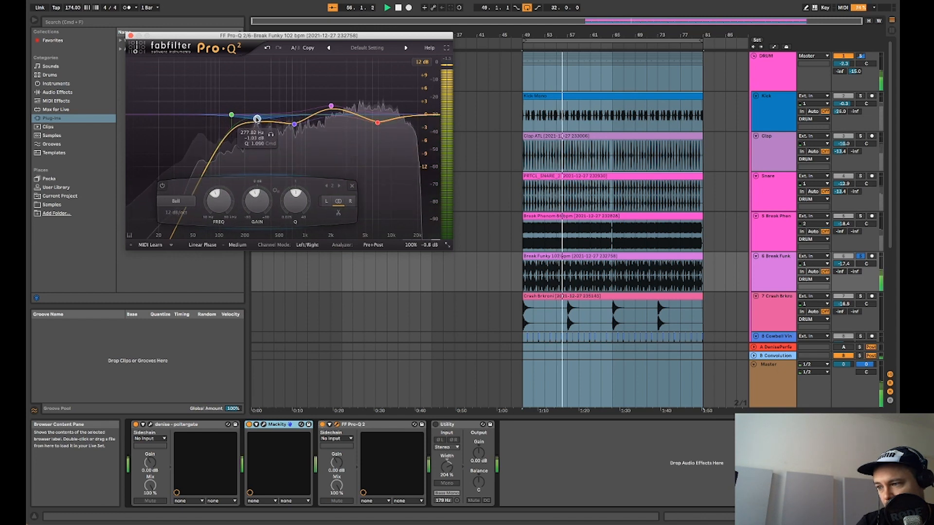
Step: Compare the adjusted Pro-Q 2 bypassed and active during playback, then stop the break and close the equalizer
click(322, 425)
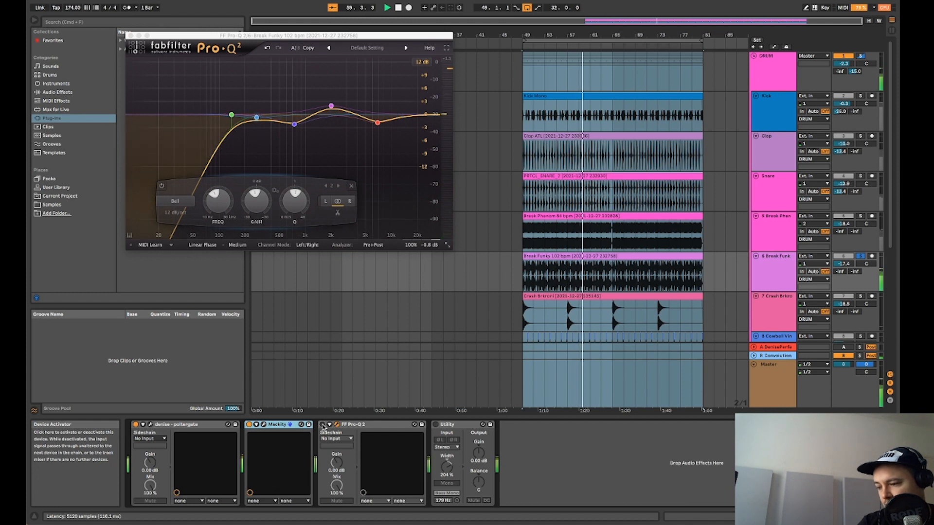
click(322, 425)
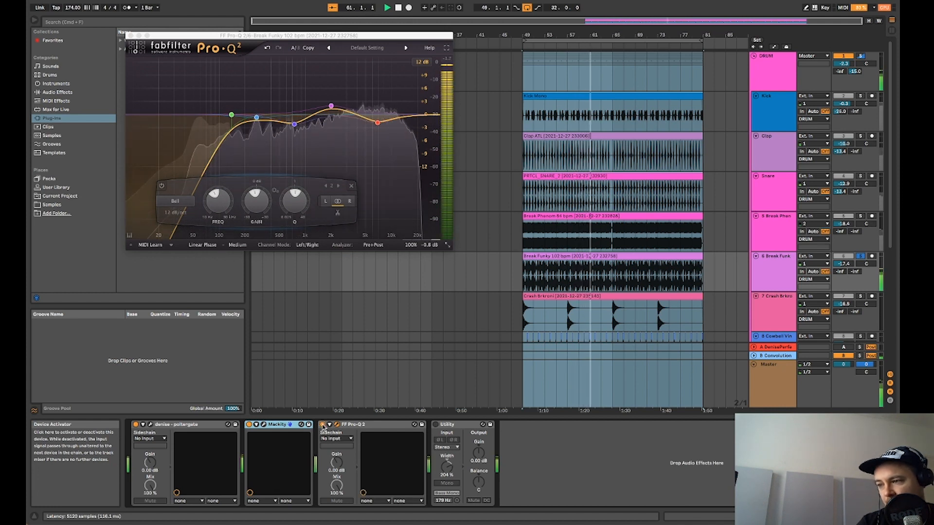
key(space)
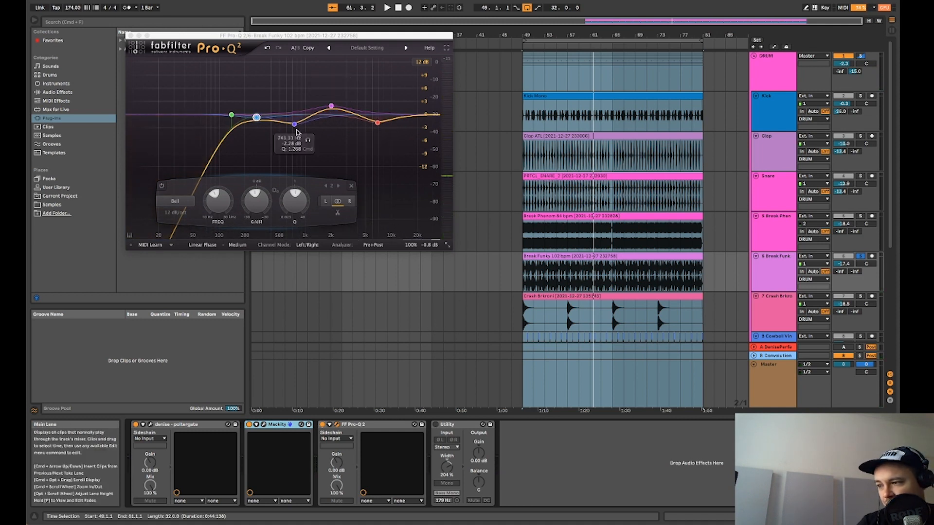
click(131, 36)
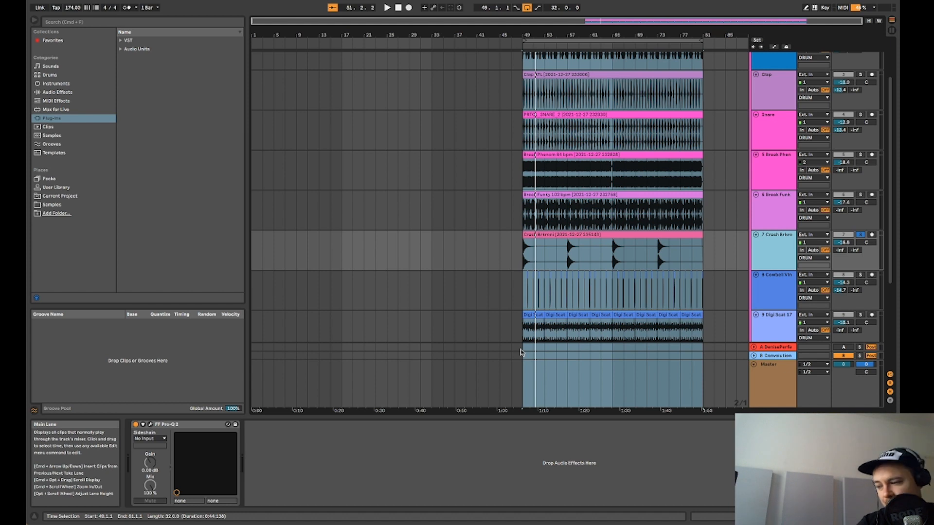
Step: Open the Crash track's Pro-Q 2, play the crash through its low cut, and close the equalizer
click(151, 424)
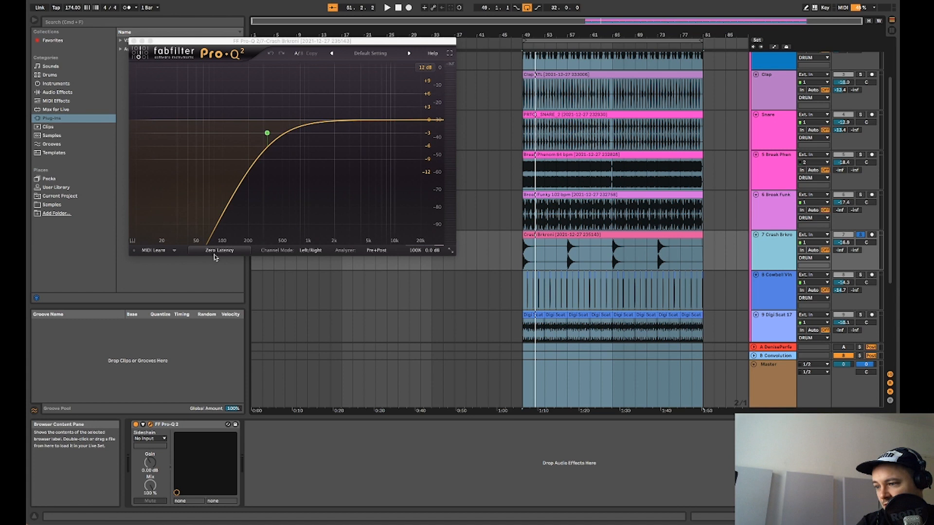
key(space)
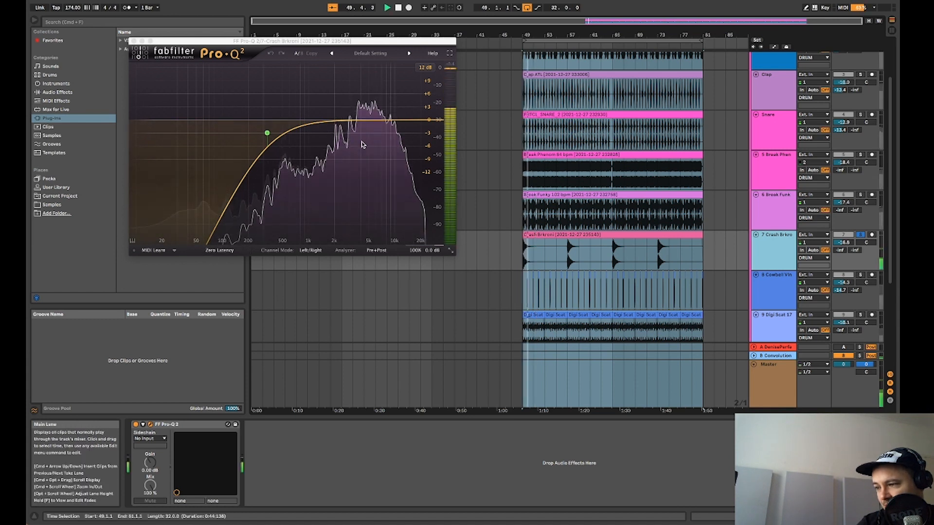
key(space)
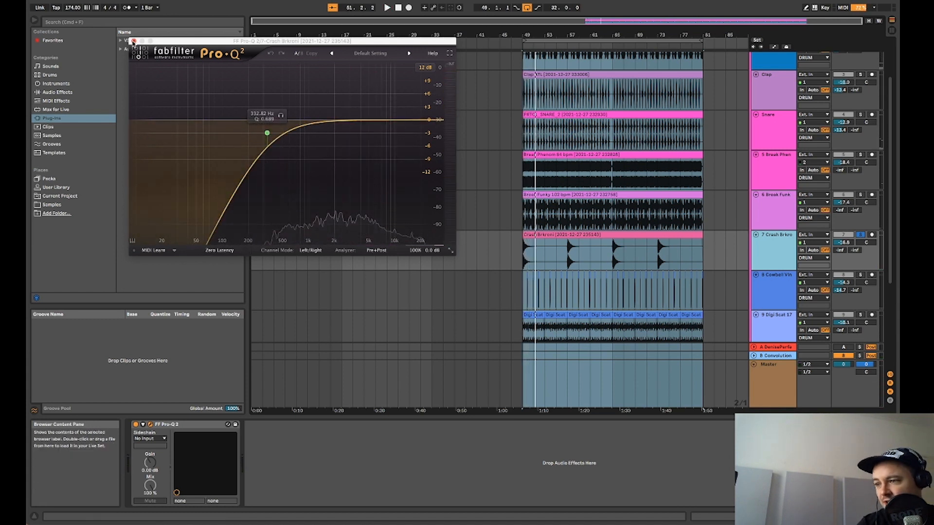
click(134, 42)
Step: Audition the Cowbell track on its own
scroll(749, 252, down, 2)
click(749, 252)
key(space)
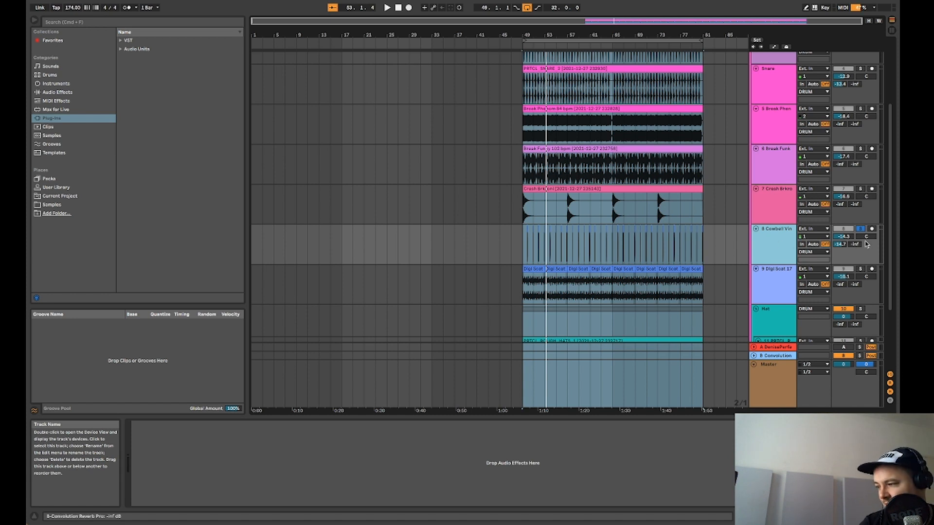
Step: Solo the Digi Scat track and play it to compare the sound with poltergate bypassed and active
click(770, 285)
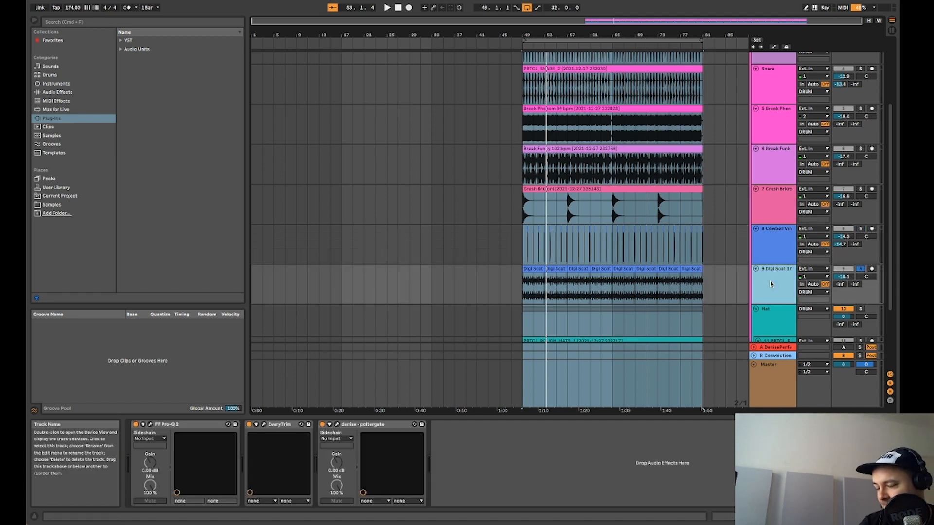
scroll(773, 278, down, 3)
key(space)
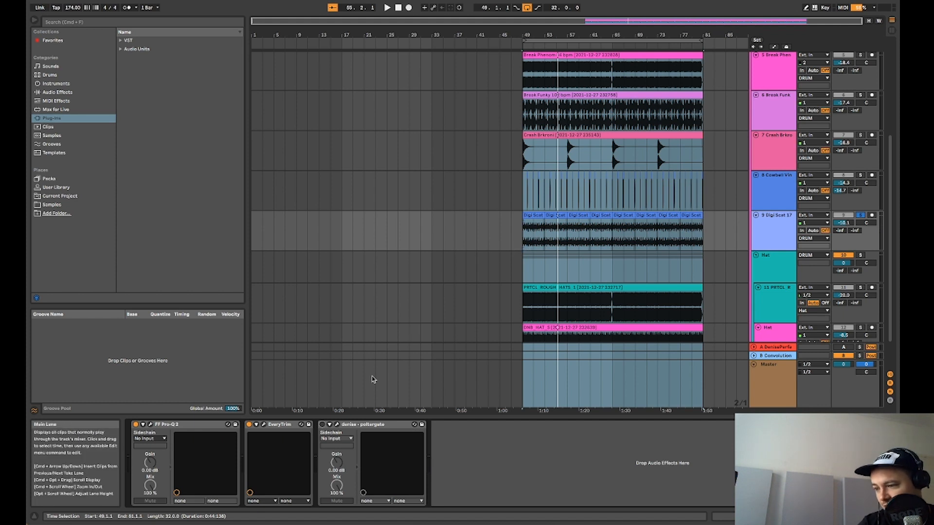
key(space)
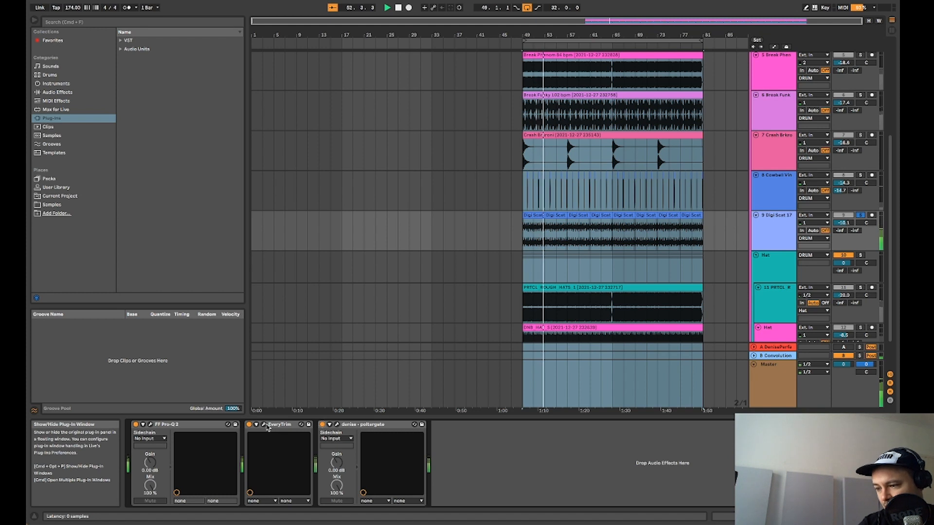
Step: Lower the Digi Scat Pro-Q 2 low cut to about 186 Hz with Q about 2.0 while playing, then close the equalizer
click(150, 424)
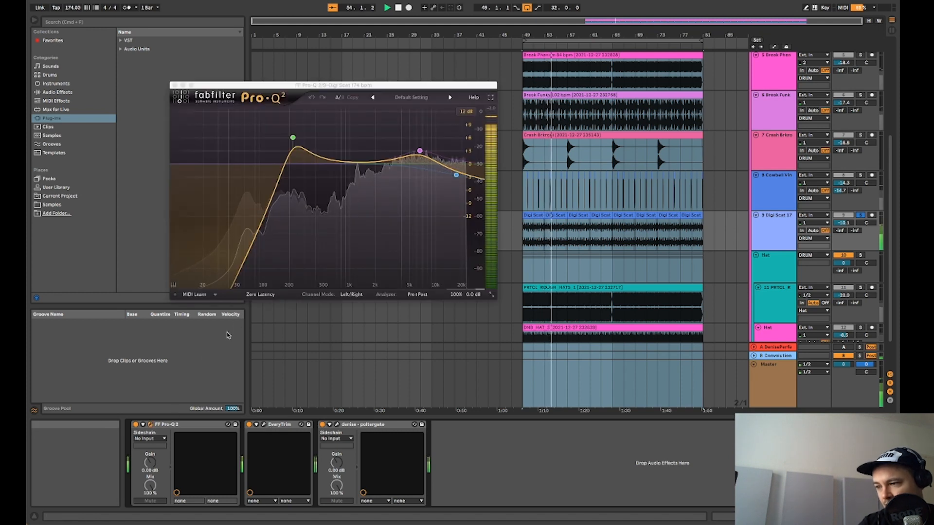
key(space)
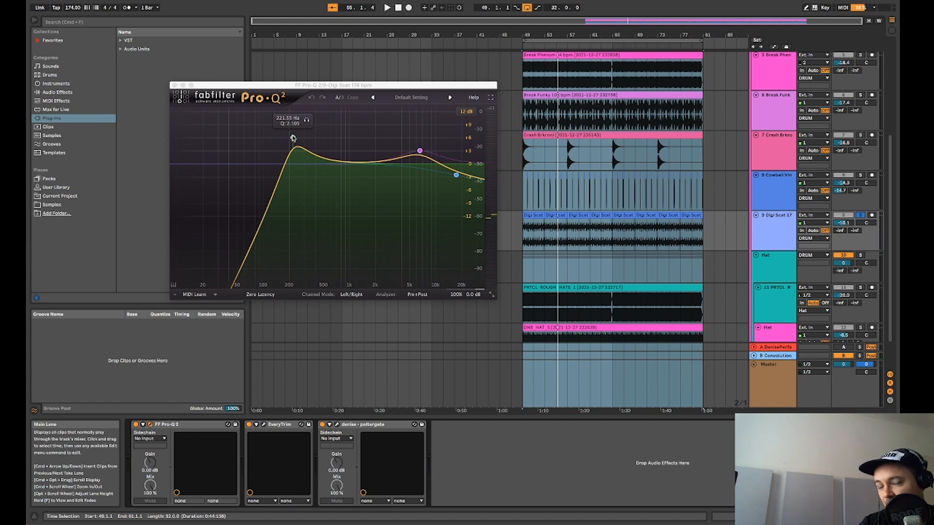
click(293, 138)
key(space)
mouse_move(293, 140)
mouse_down()
mouse_move(291, 158)
mouse_move(286, 139)
mouse_up()
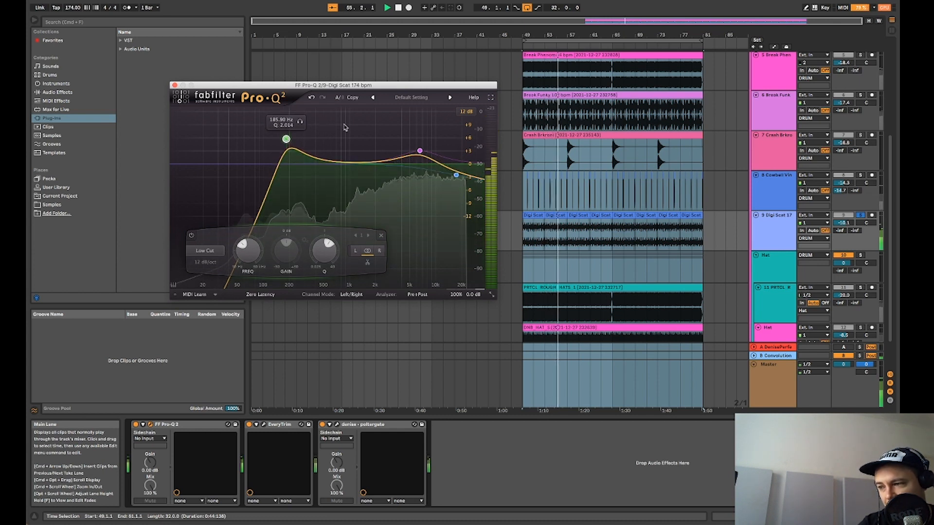
key(space)
click(175, 85)
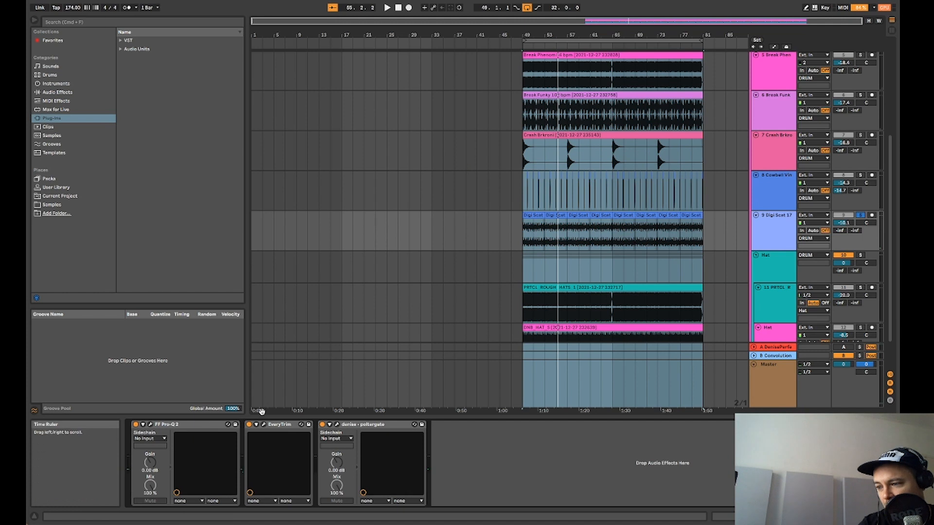
Step: Open EveryTrim on the Digi Scat track, review its mid and side levels, and close it
click(264, 425)
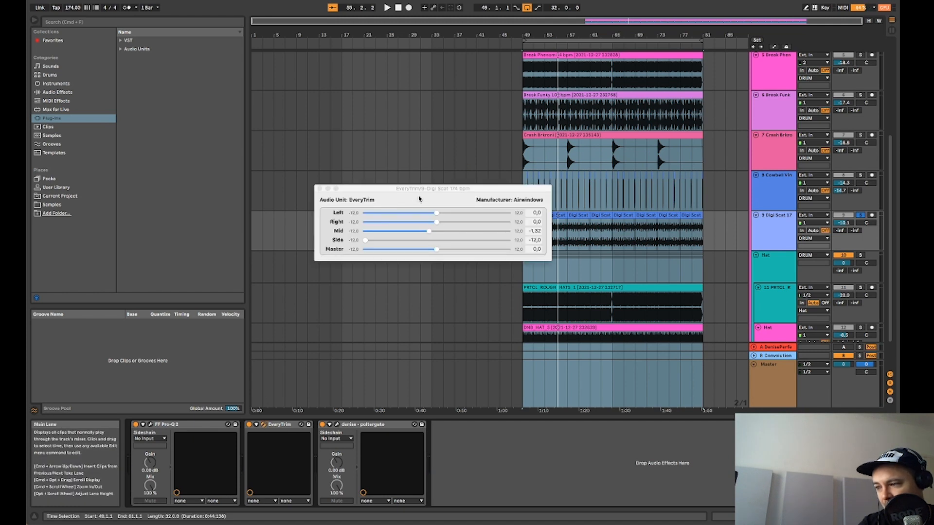
drag(422, 191, 364, 156)
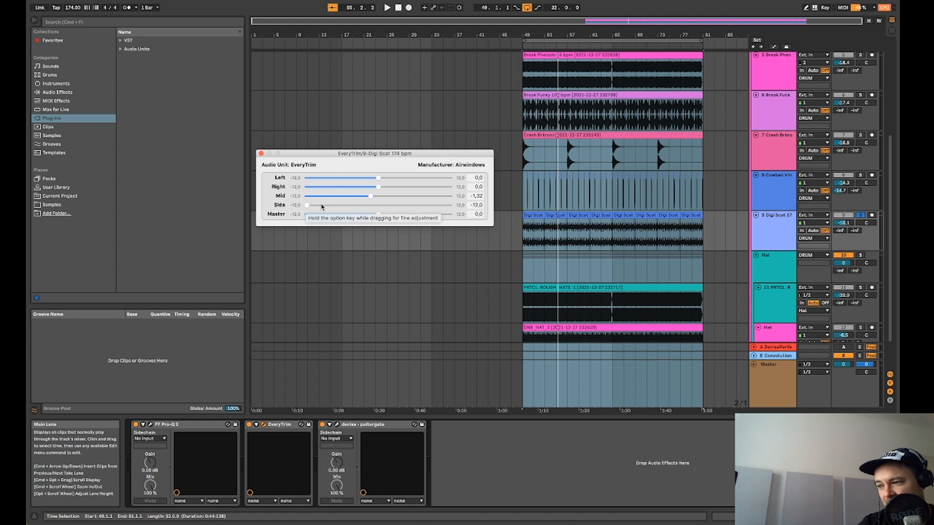
click(261, 153)
Step: Solo the PRTCL rough hats track and audition it on its own
scroll(764, 242, down, 2)
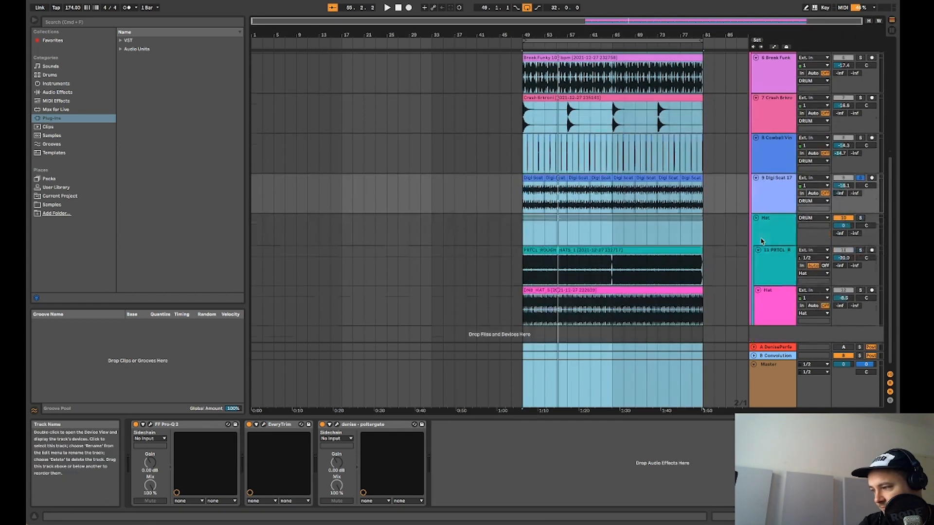
click(861, 250)
click(768, 266)
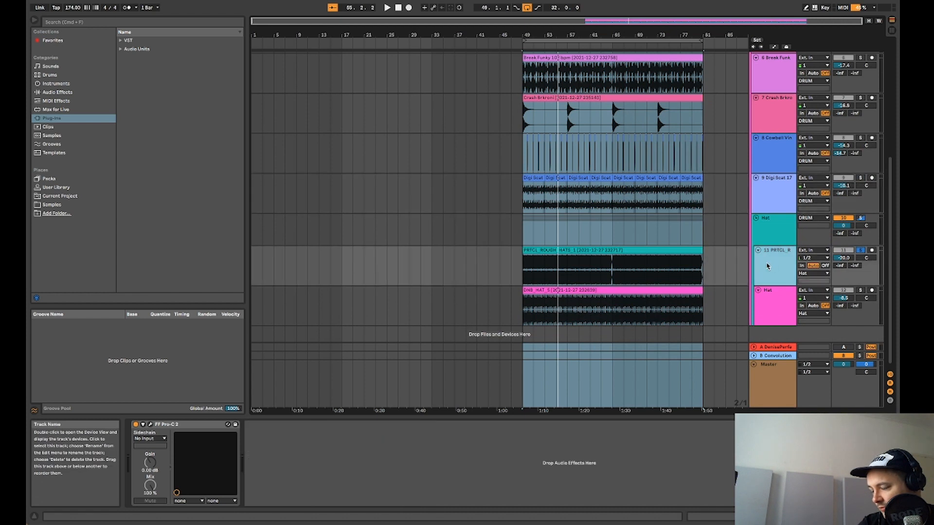
key(space)
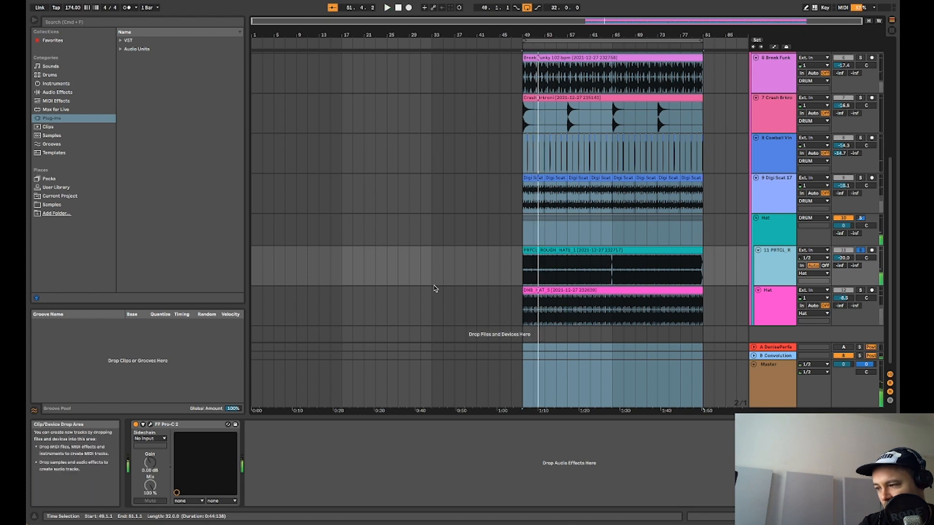
Step: Open the rough hats track's Pro-C 2, review its attack during playback, and slightly adjust its release
click(151, 425)
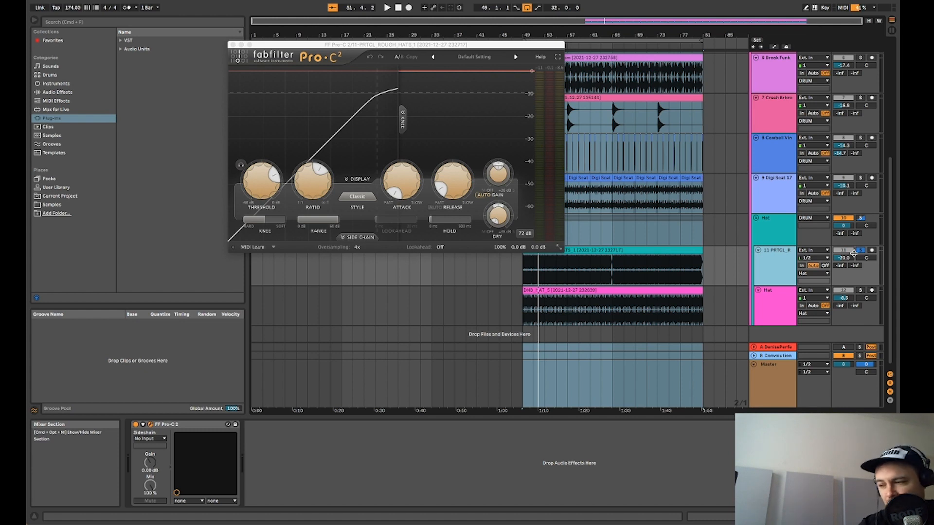
key(space)
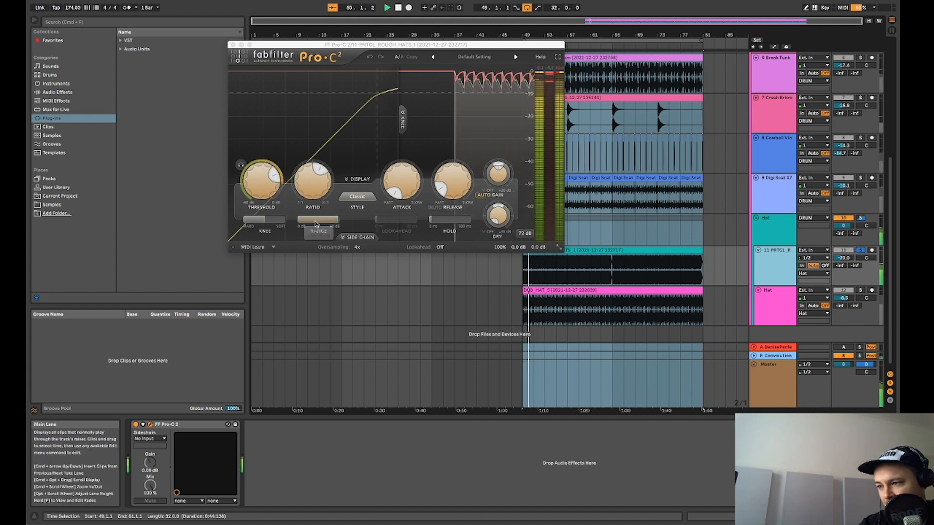
mouse_move(396, 195)
mouse_down()
mouse_move(390, 166)
mouse_move(400, 194)
mouse_up()
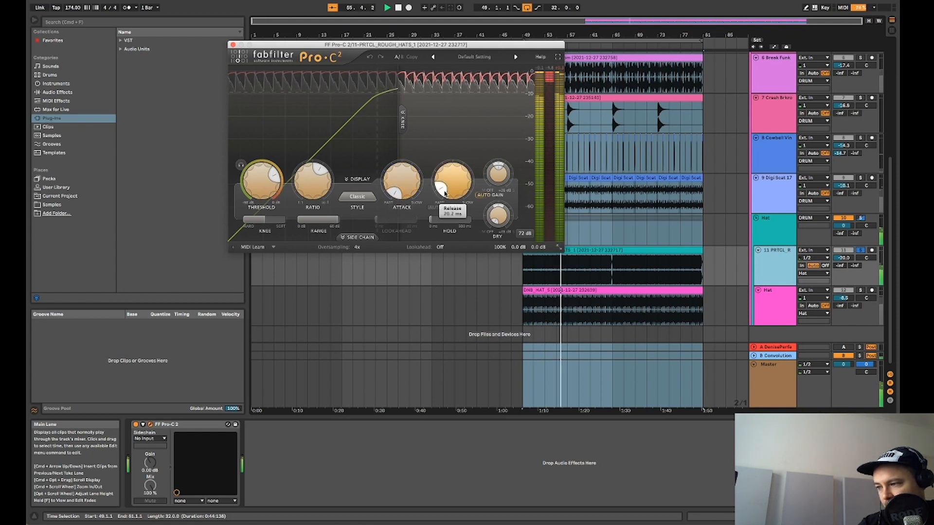
mouse_move(434, 195)
mouse_down()
mouse_move(460, 135)
mouse_move(439, 165)
mouse_move(440, 195)
mouse_up()
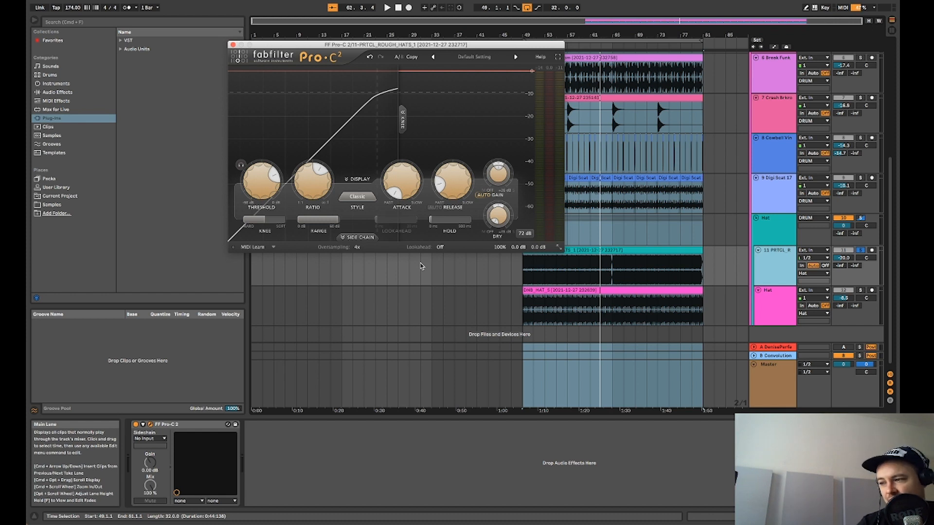
Step: Play the lower Hat track soloed and switch its Pro-Q 2 from Zero Latency to Linear Phase
click(788, 309)
key(space)
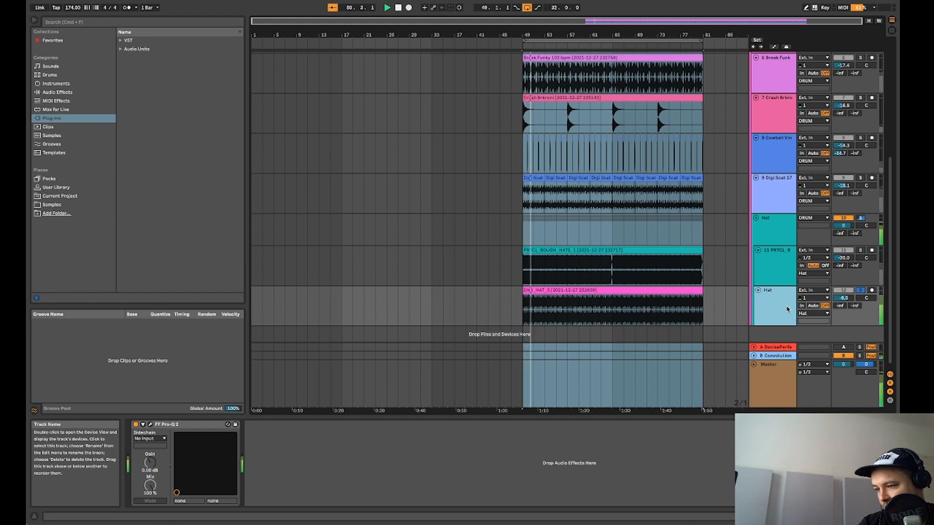
click(152, 425)
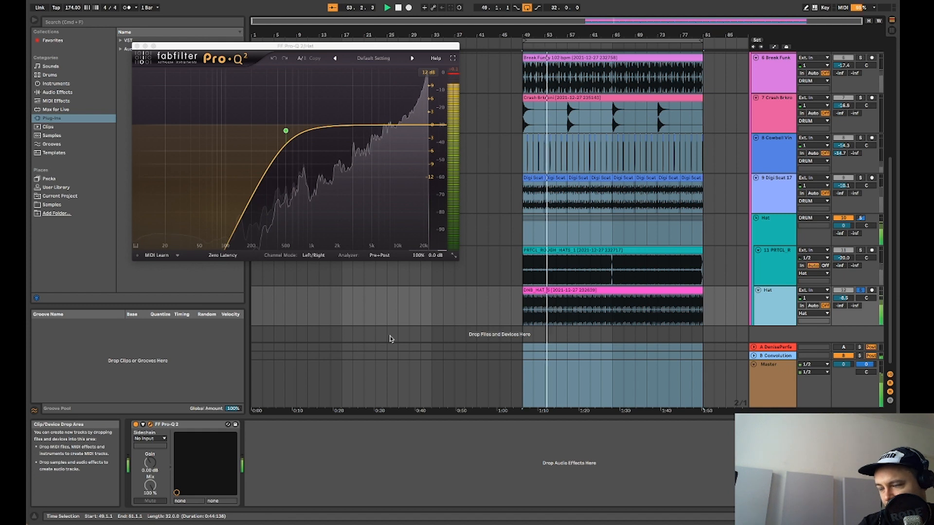
click(222, 256)
click(220, 283)
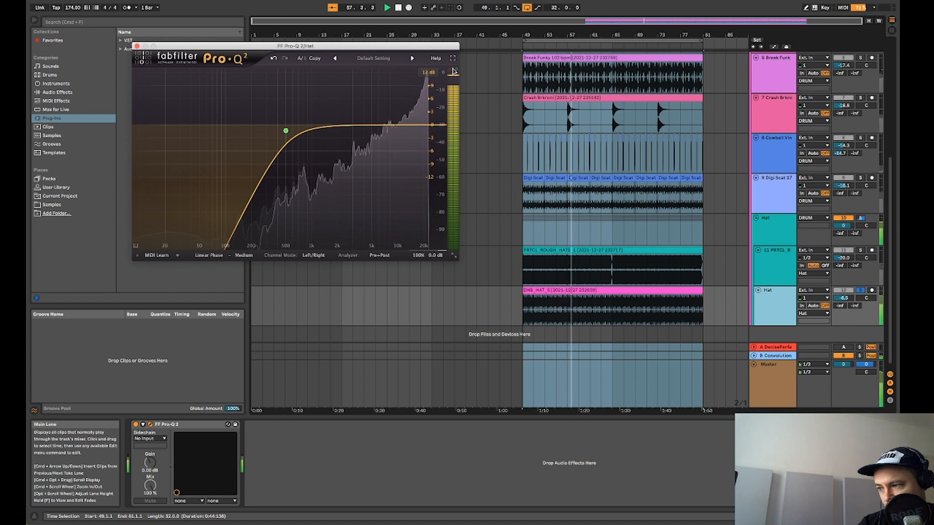
Step: Soften the Hat track's low cut to about 548 Hz with Q about 0.47 during playback
mouse_move(287, 131)
drag(286, 131, 287, 144)
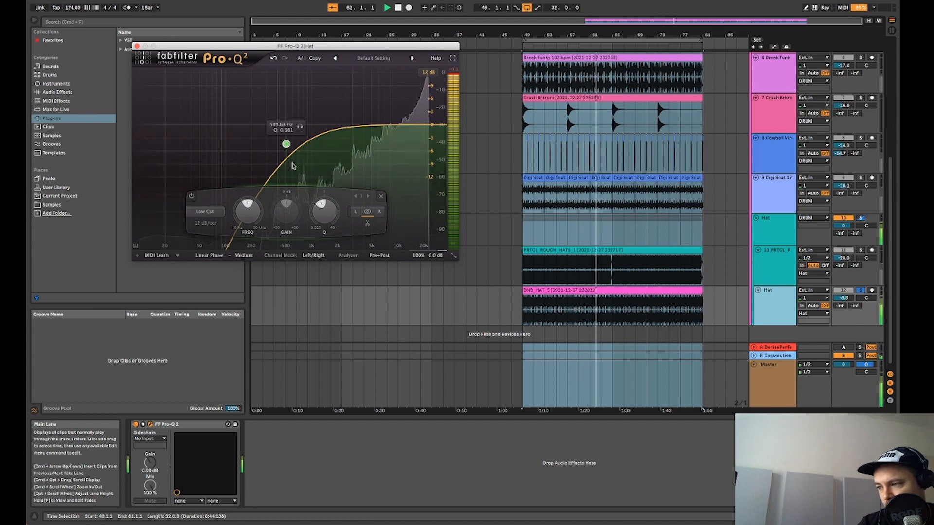
drag(286, 145, 287, 149)
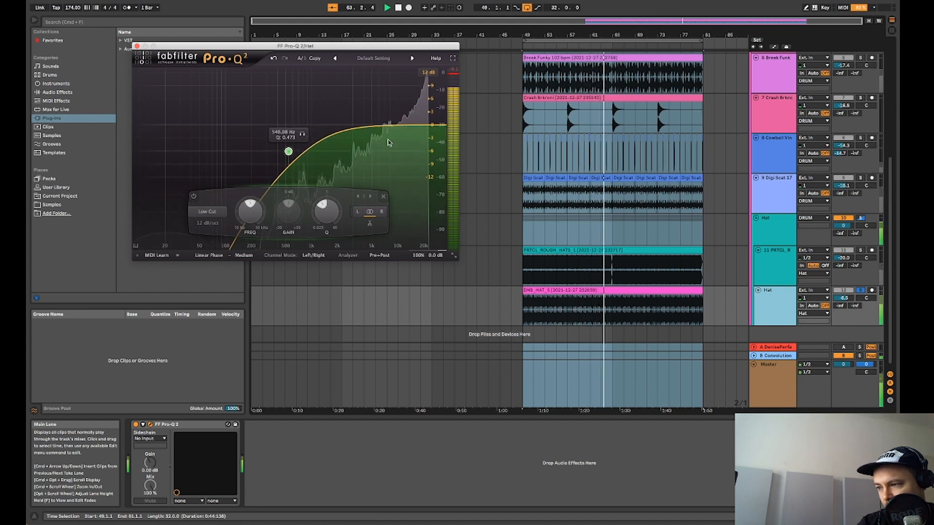
Step: Add a gentle 12 dB/oct high cut at about 22.7 kHz with Q about 0.82 to the Hat track and close Pro-Q 2
click(431, 127)
drag(431, 125, 429, 132)
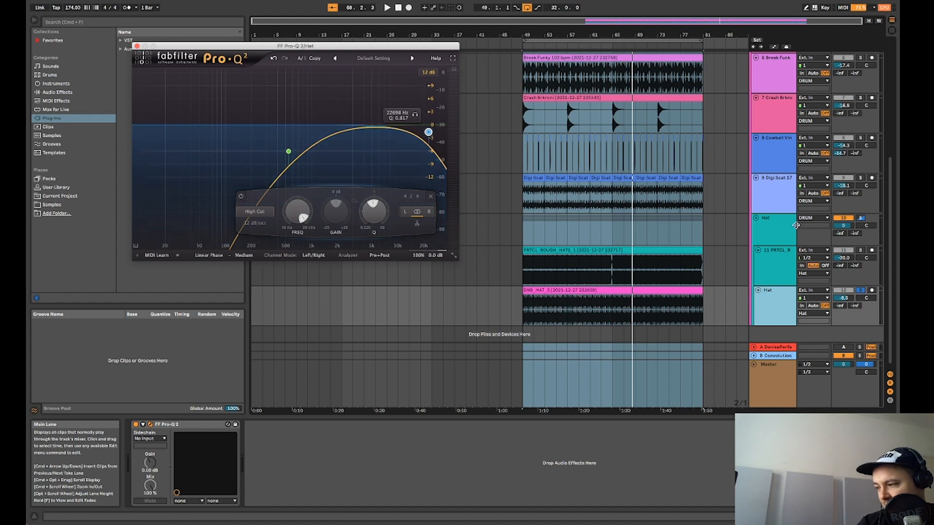
click(780, 305)
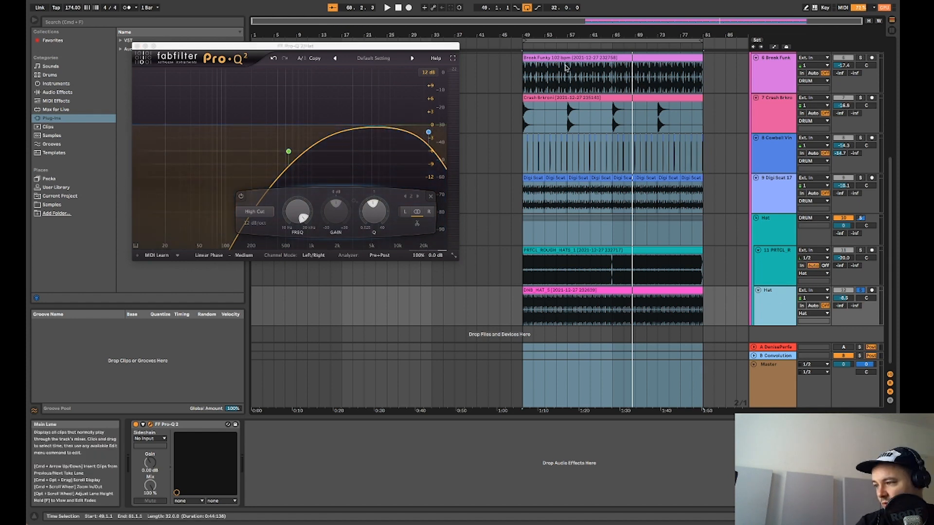
click(137, 46)
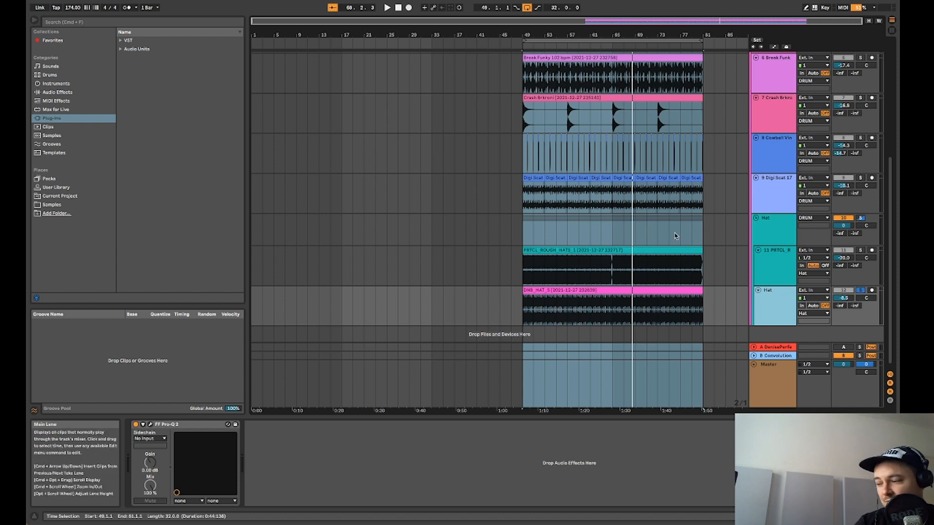
Step: Unsolo the Hat track and activate return track A with the Perfect Plate XL reverb
click(860, 290)
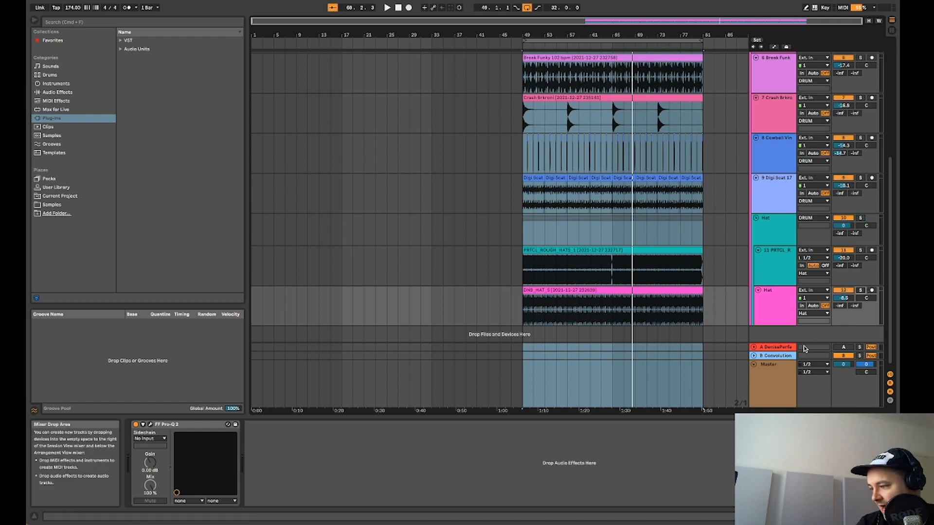
click(860, 347)
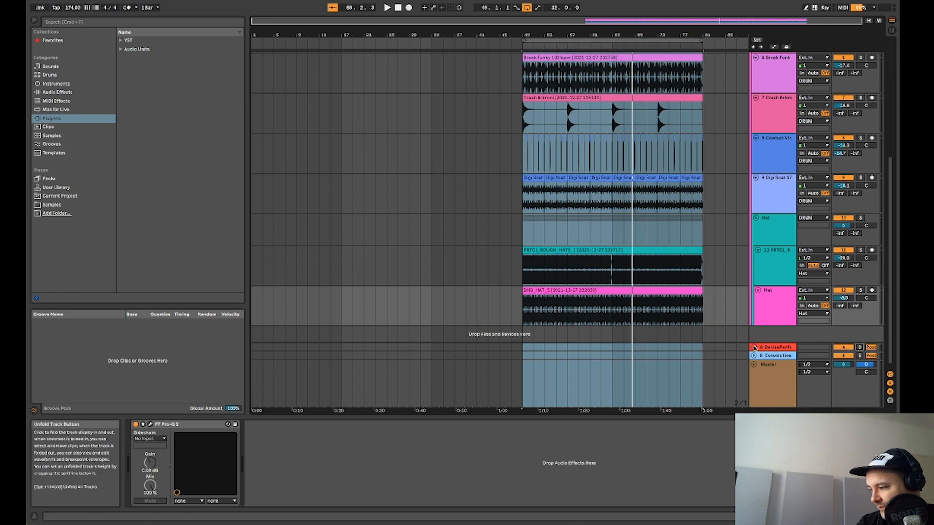
Step: Unfold return track A, open Perfect Plate XL, and examine its decay equalizer, main controls and reso settings
click(753, 347)
click(778, 319)
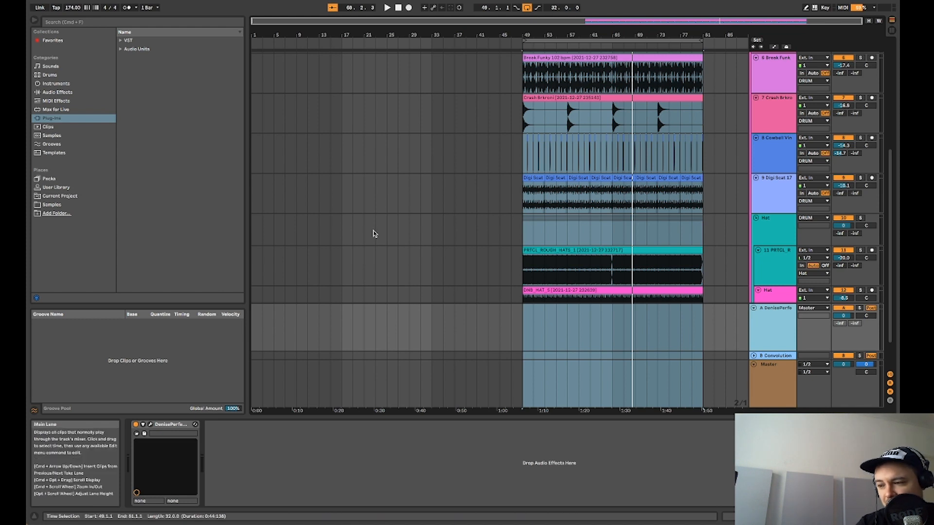
click(151, 424)
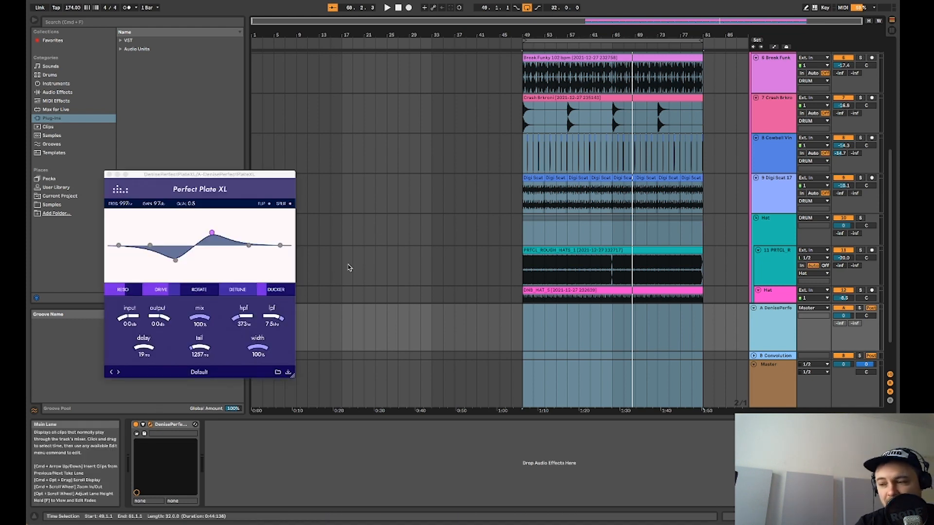
click(252, 195)
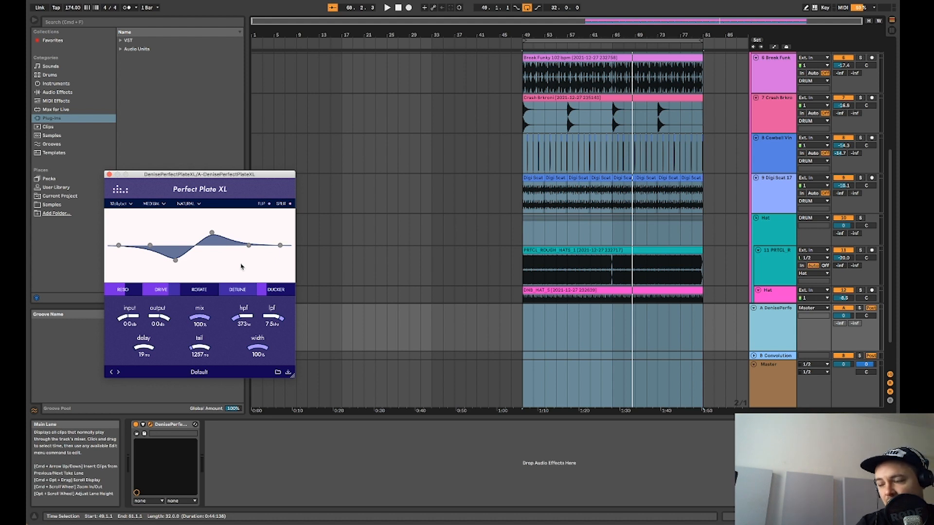
click(125, 291)
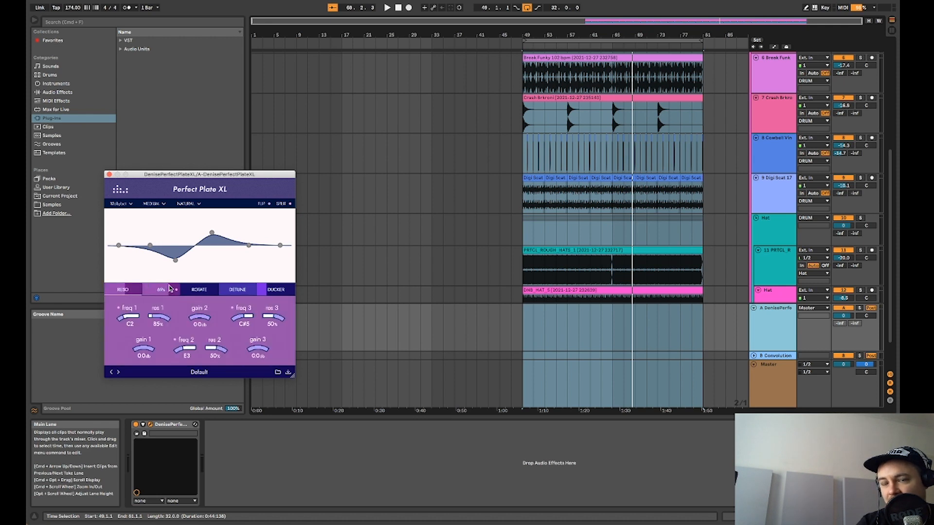
click(129, 290)
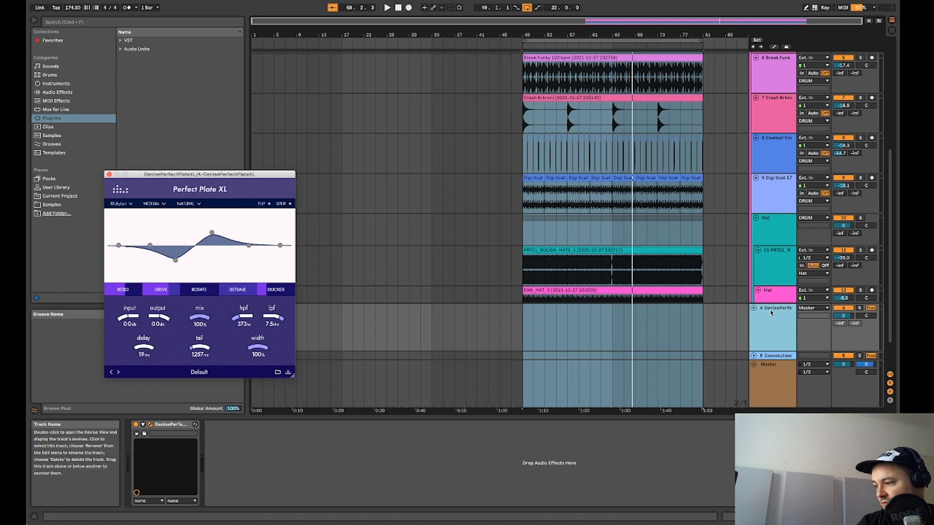
Step: Review the reverb send levels of the drum tracks, checking the Clap and Snare sends against return track A's Perfect Plate XL
scroll(844, 83, up, 5)
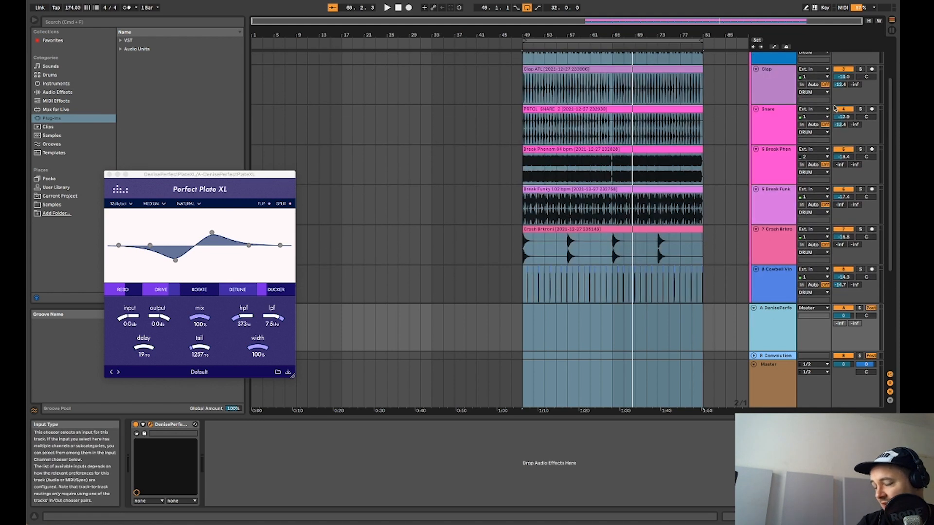
scroll(845, 112, up, 3)
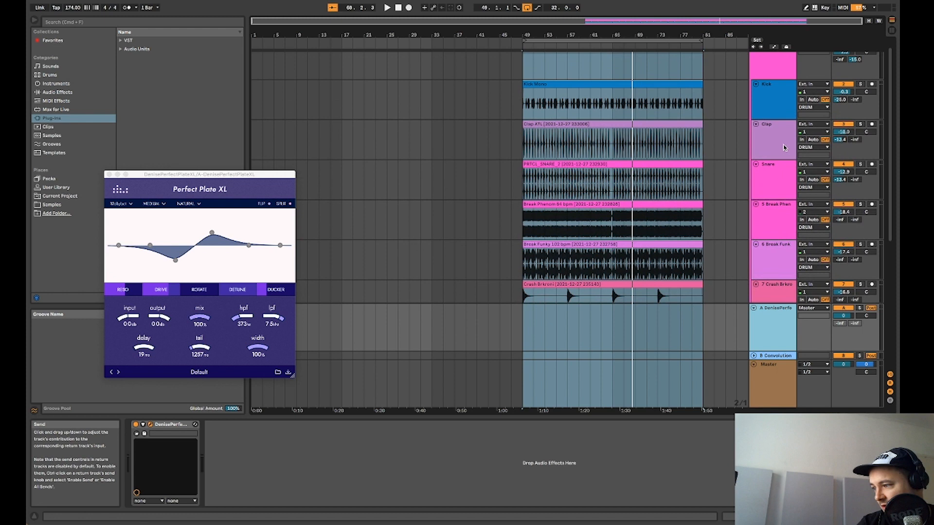
click(851, 143)
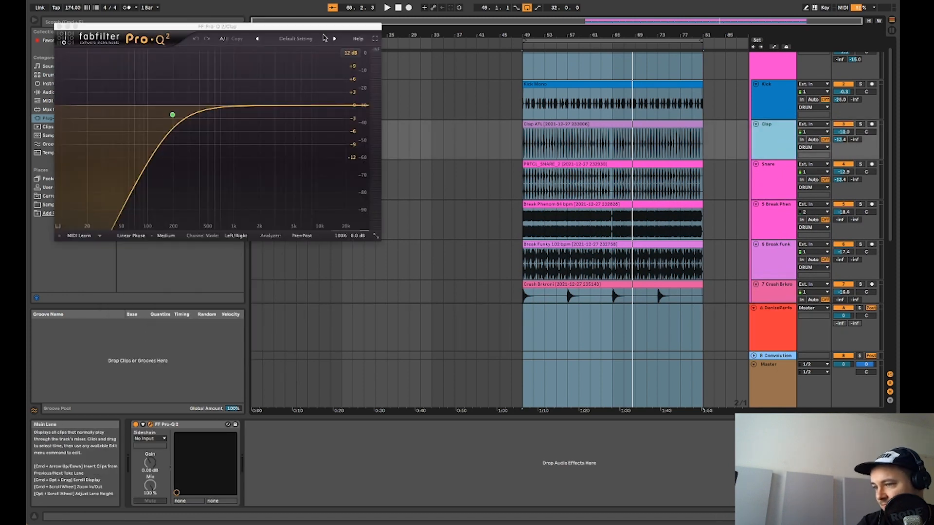
click(58, 26)
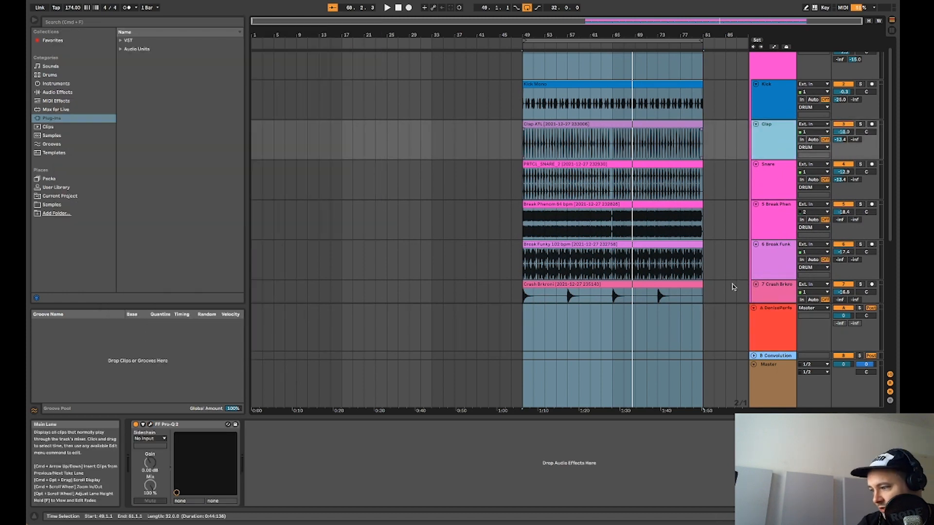
click(773, 325)
scroll(844, 126, up, 1)
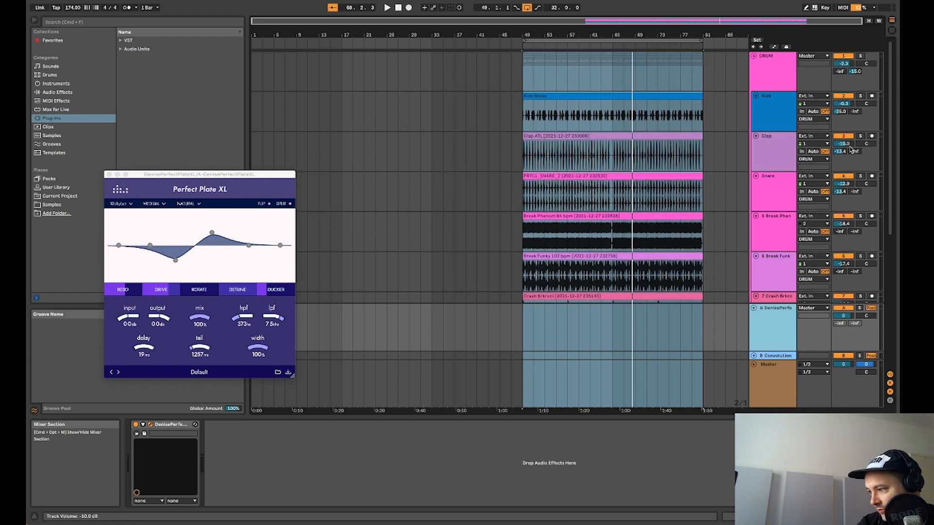
scroll(843, 125, down, 5)
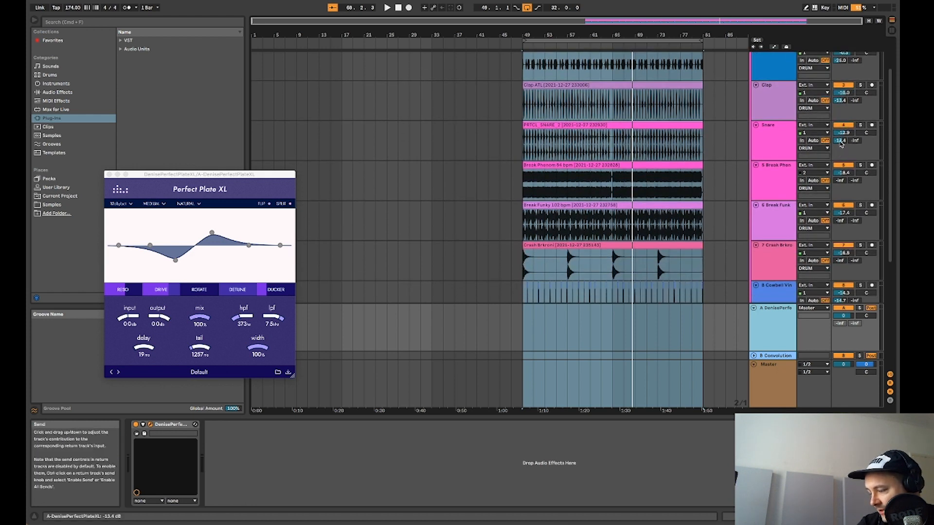
scroll(842, 146, down, 9)
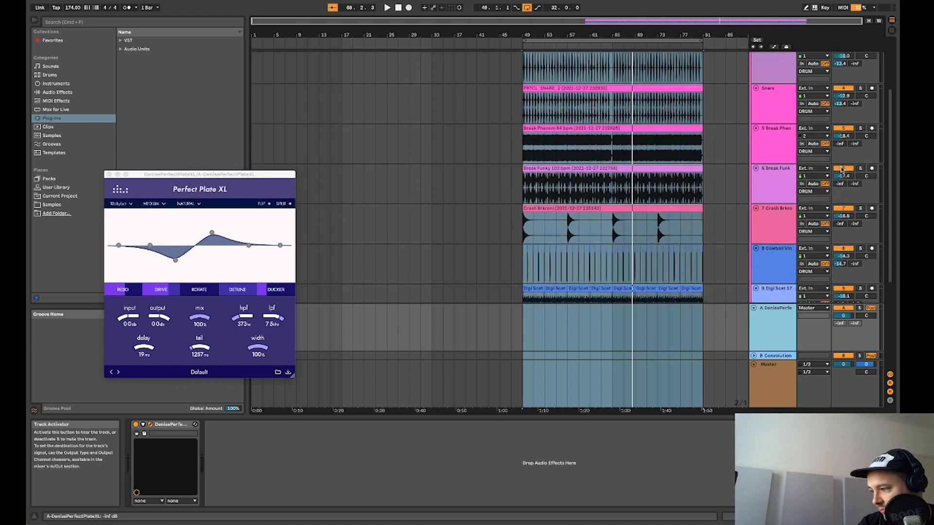
Step: Solo the Cowbell track and play it, comparing its sound with return track A's reverb off and on
click(842, 211)
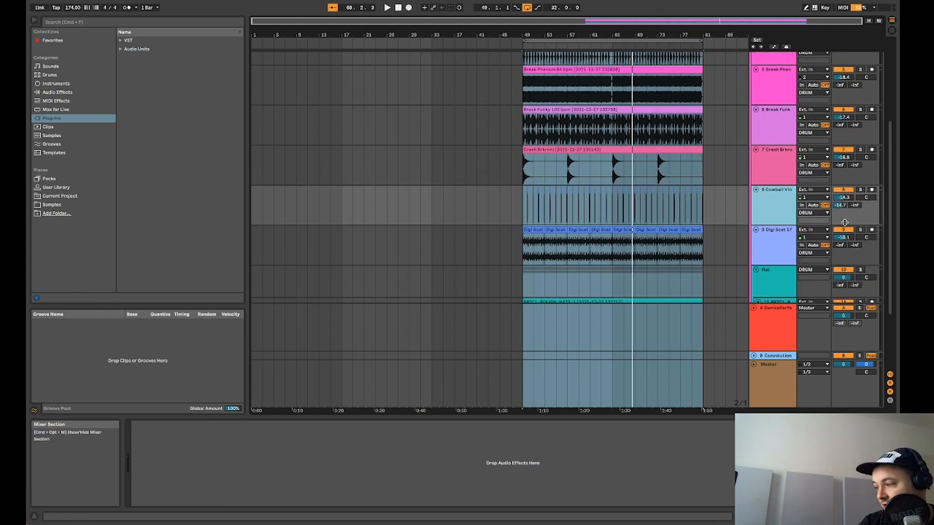
click(860, 189)
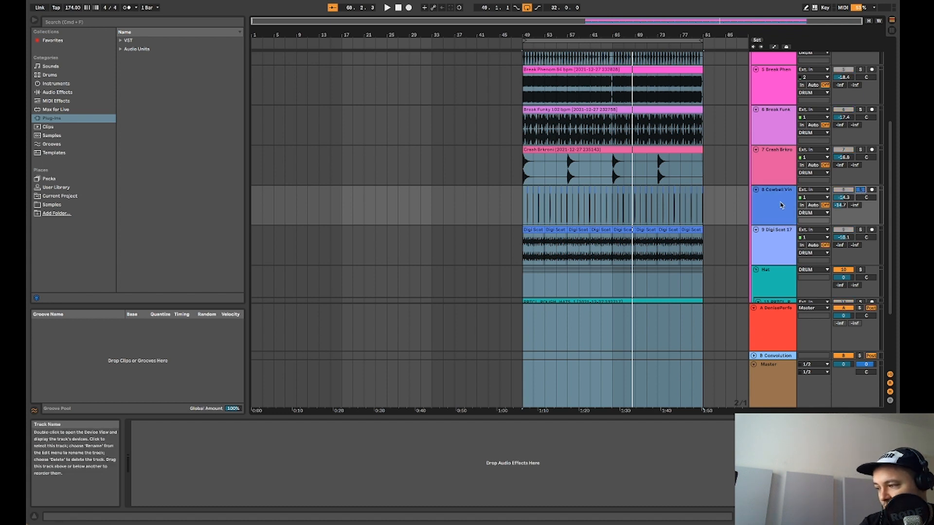
key(space)
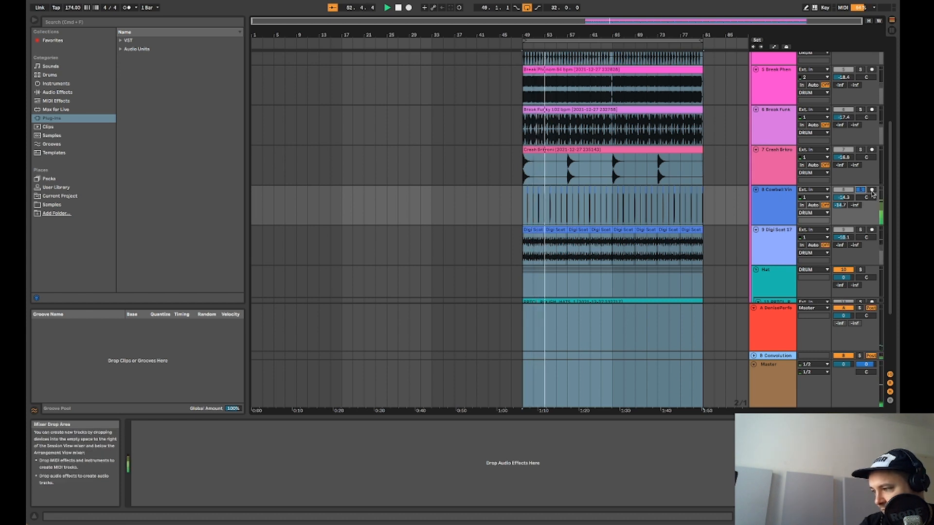
click(844, 309)
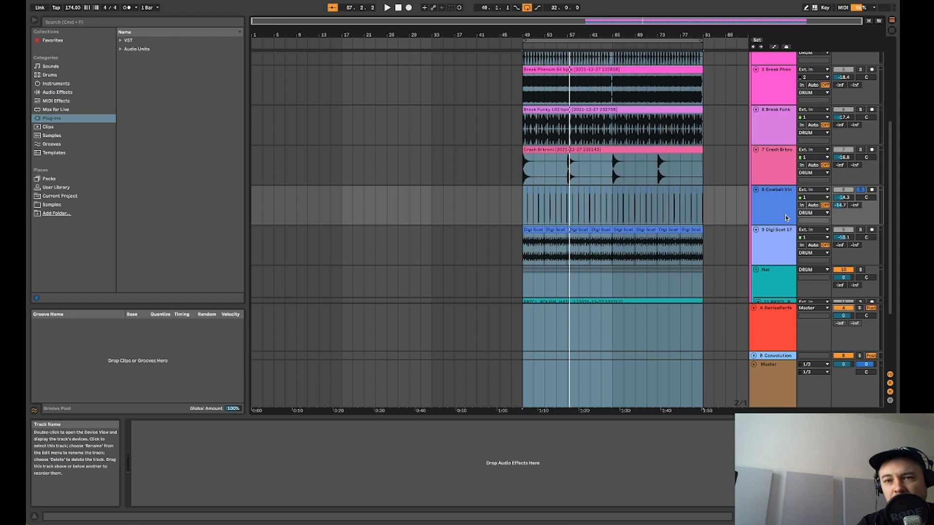
Step: Unsolo the Cowbell track, solo the Clap track instead, and play it to audition its reverb send
scroll(781, 192, up, 2)
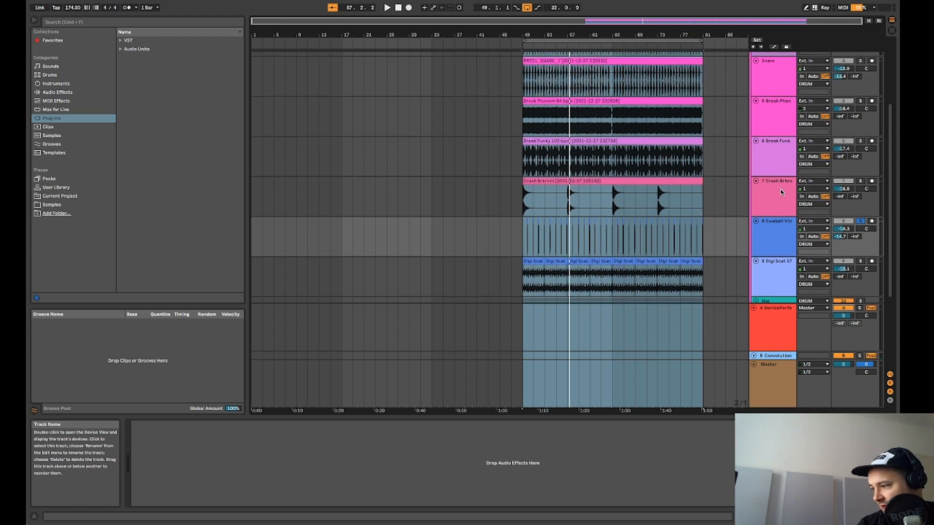
scroll(784, 158, up, 2)
scroll(784, 158, up, 5)
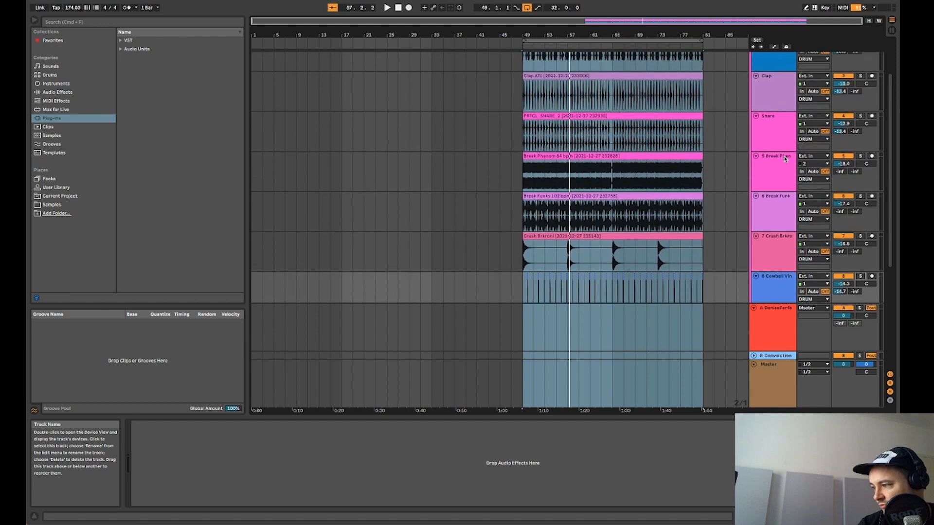
click(860, 113)
key(space)
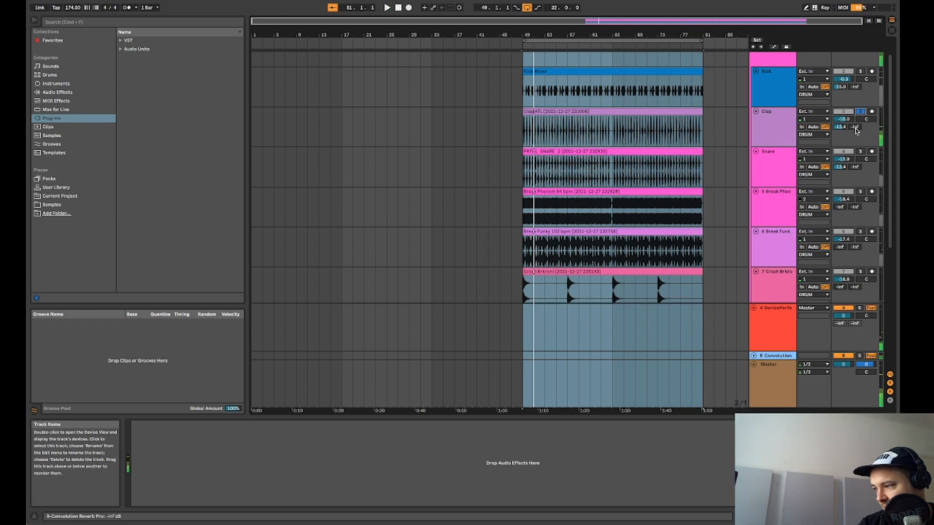
Step: Solo the Snare track and audition its reverb send during playback, closing the Dragon Fire window and selecting return track A
click(860, 152)
click(789, 169)
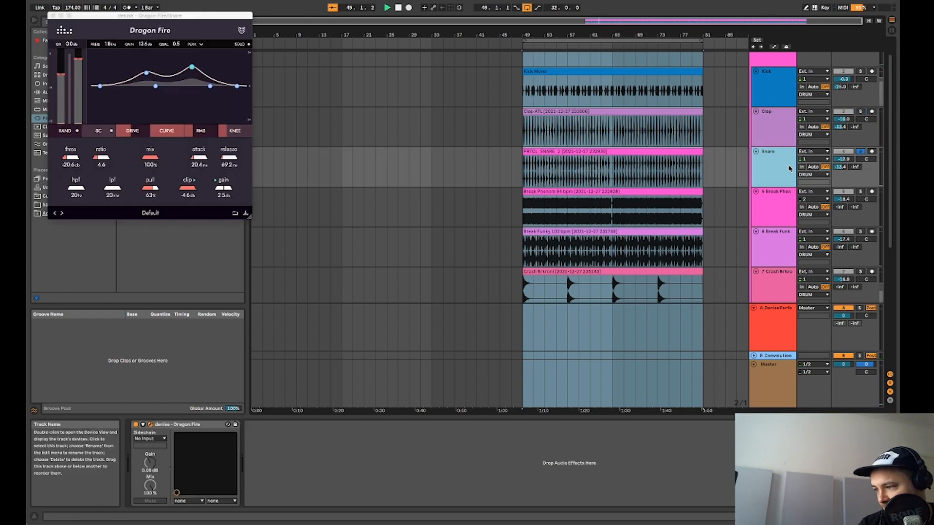
click(53, 16)
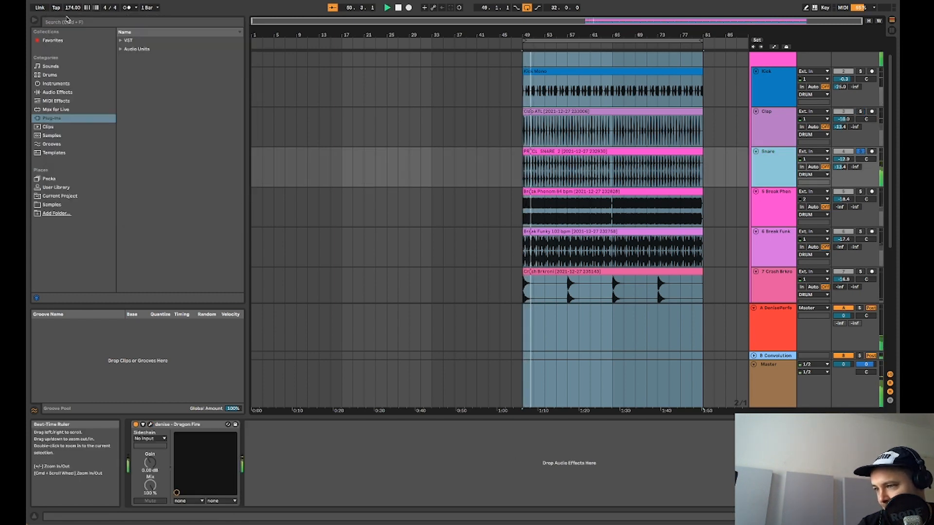
click(774, 323)
Step: Solo the Kick track, audition its reverb send, and reopen Perfect Plate XL on return track A
click(788, 74)
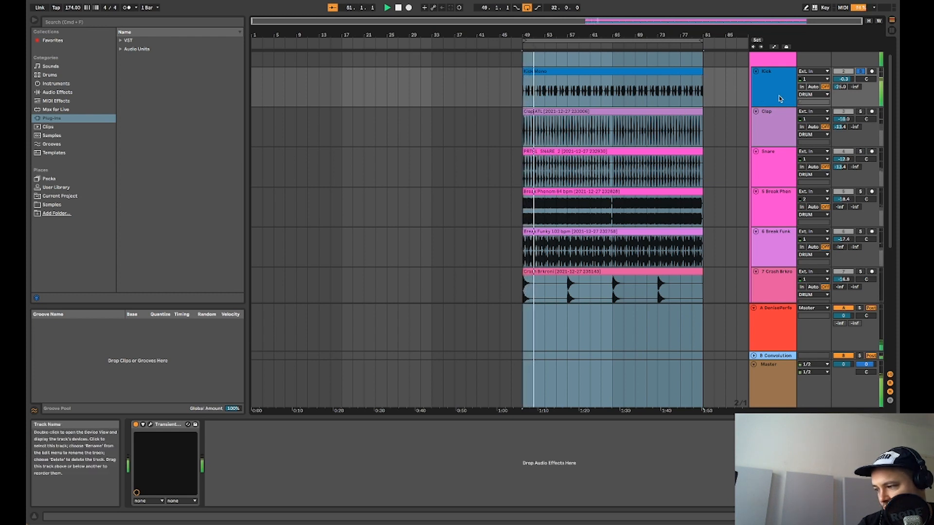
click(782, 330)
key(space)
key(space)
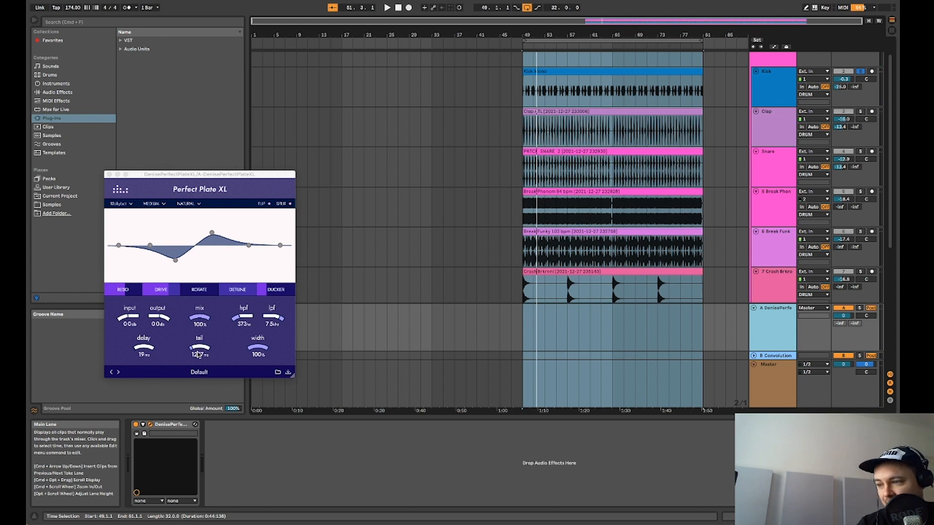
Step: Examine the tail setting in Perfect Plate XL, close the plug-in, and go back to the DRUM group for full playback
click(198, 355)
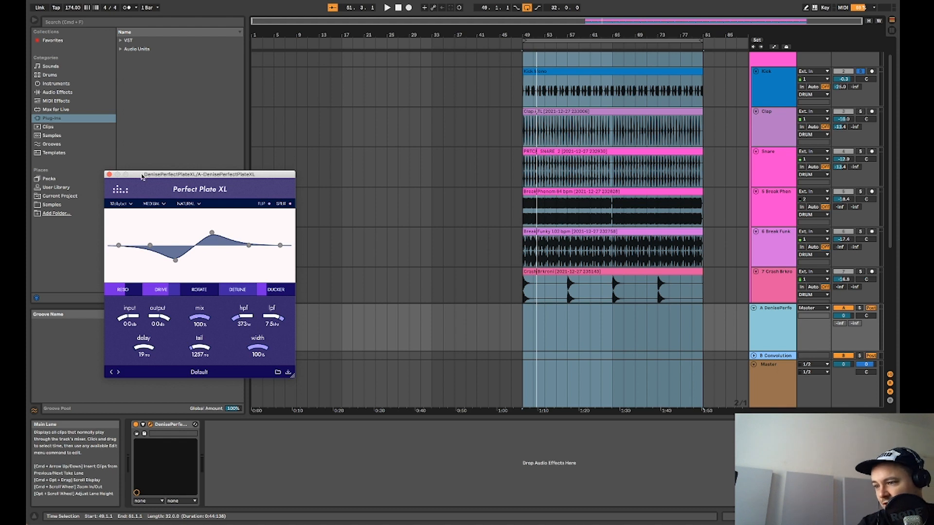
click(109, 174)
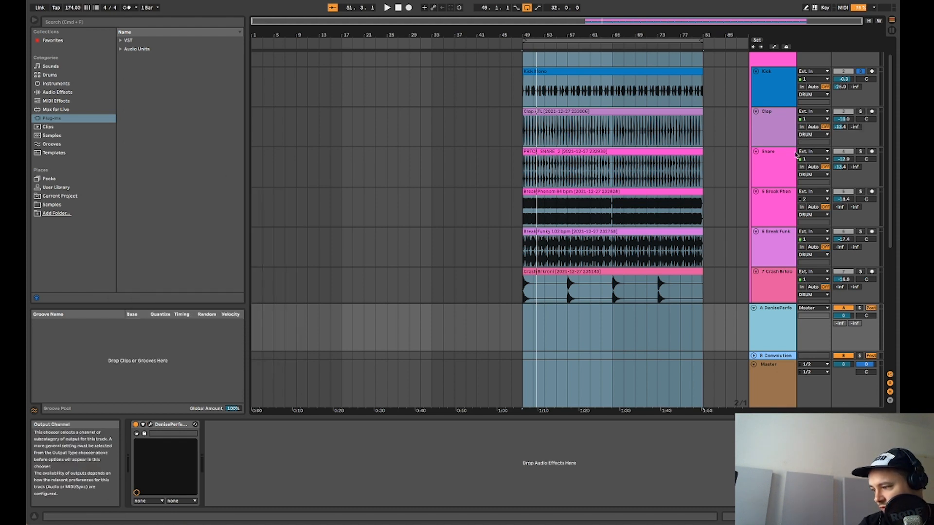
scroll(859, 107, up, 1)
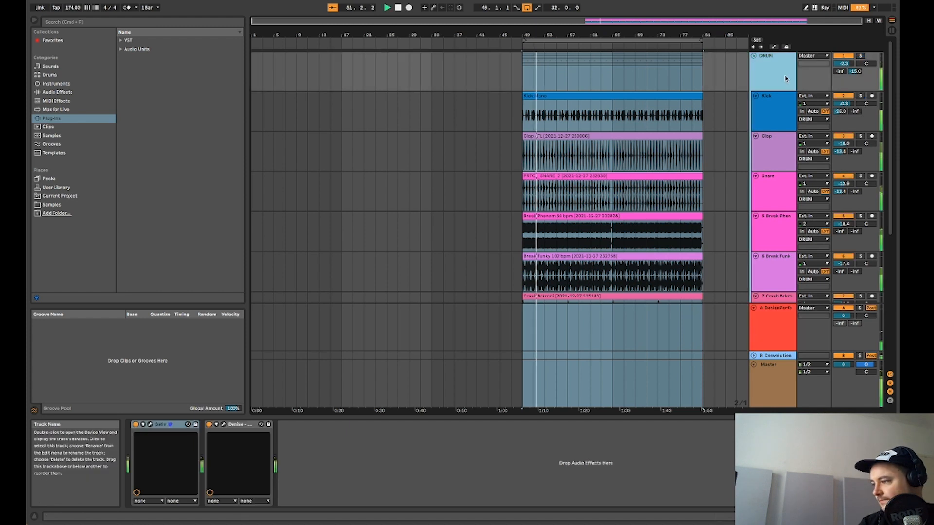